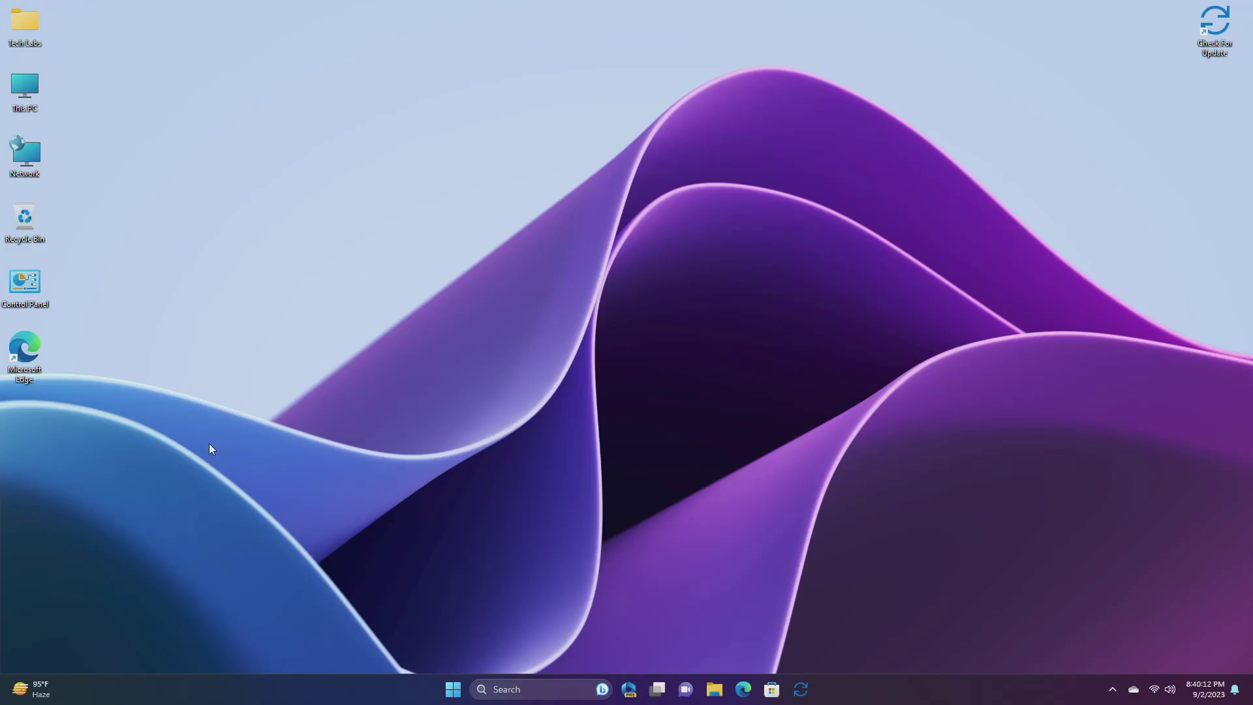
Check the device and Windows specifications on the Settings System page, then close Settings.
left_click(453, 689)
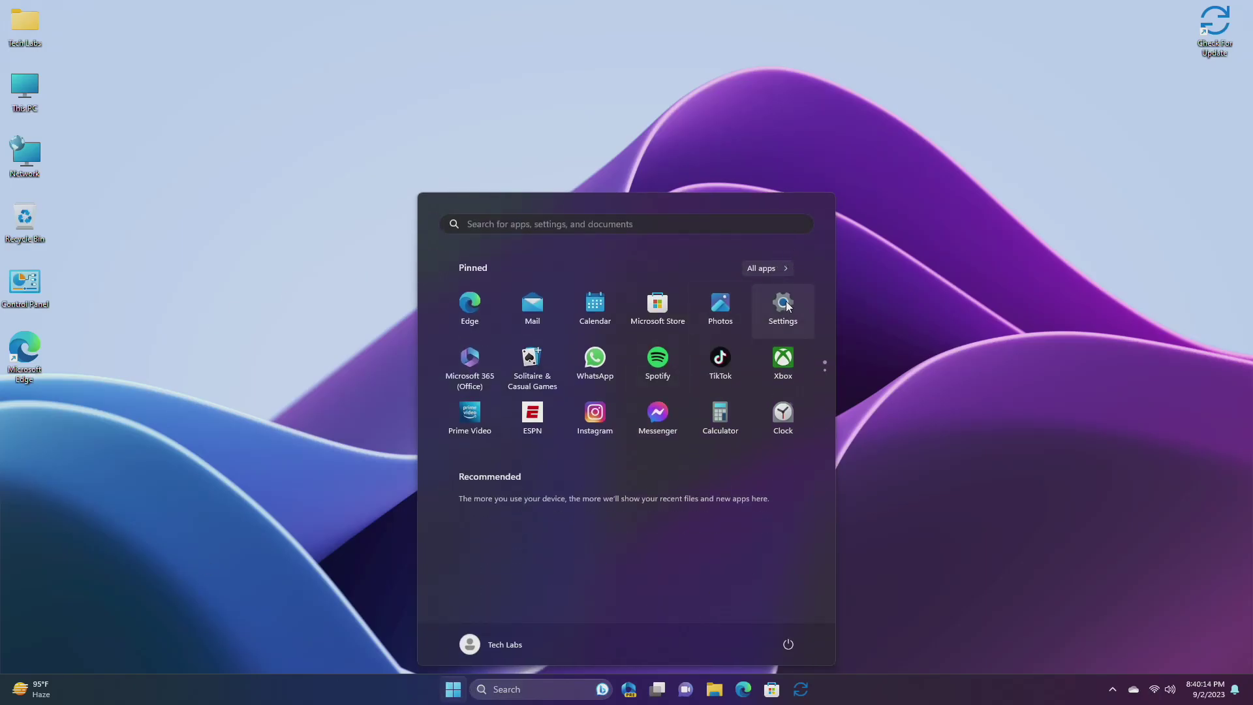
left_click(783, 304)
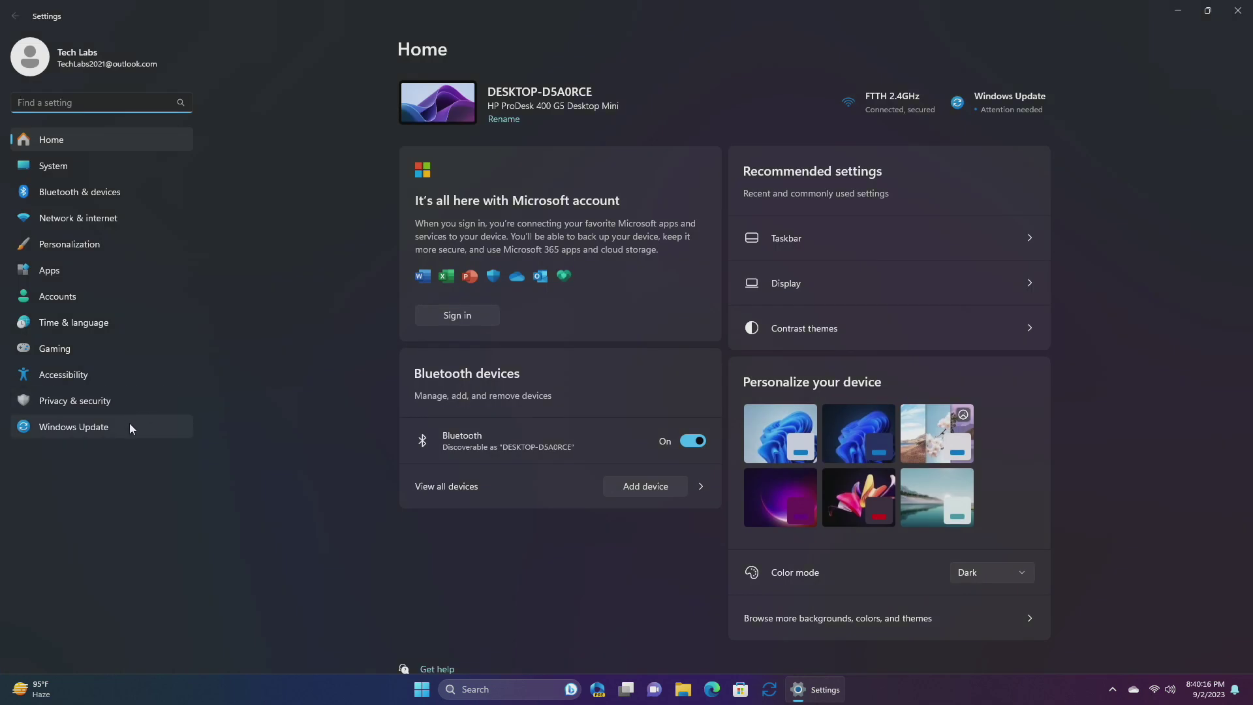
left_click(89, 161)
scroll(508, 504, "down", 5)
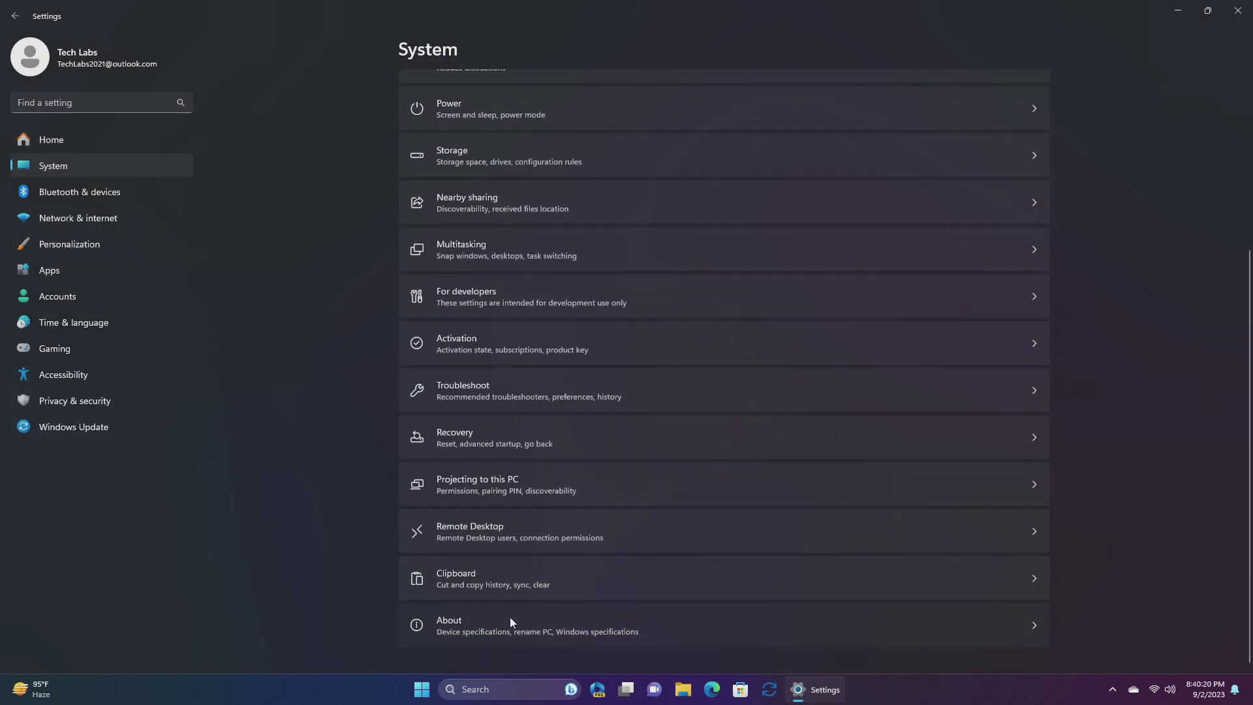
left_click(510, 618)
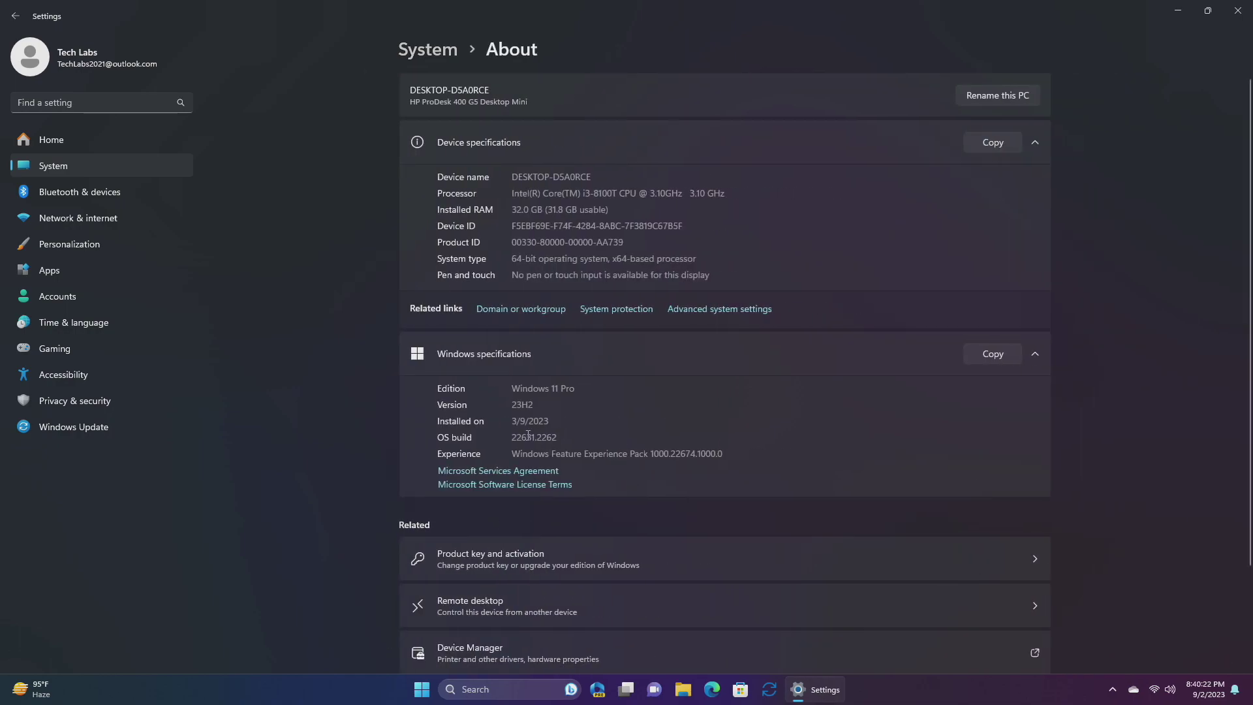
left_click(1237, 10)
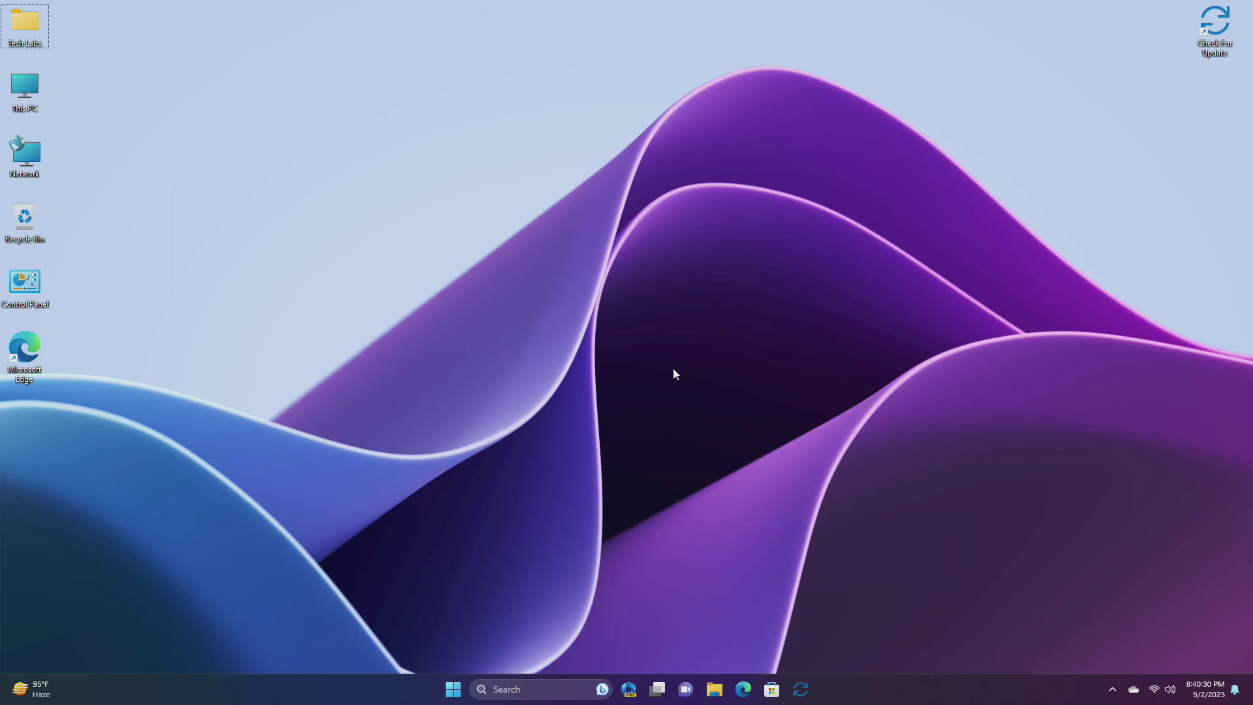
Launch Registry Editor from the Run prompt with administrator rights.
key("super+r")
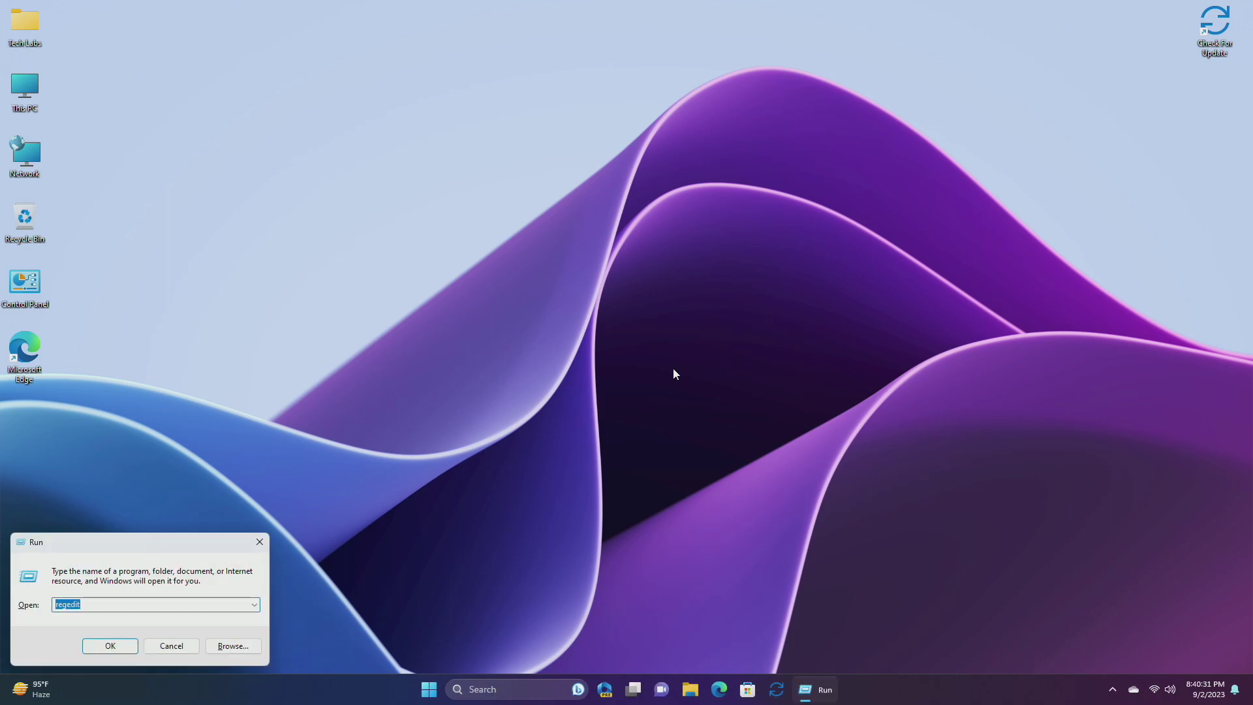
key("Return")
left_click(605, 447)
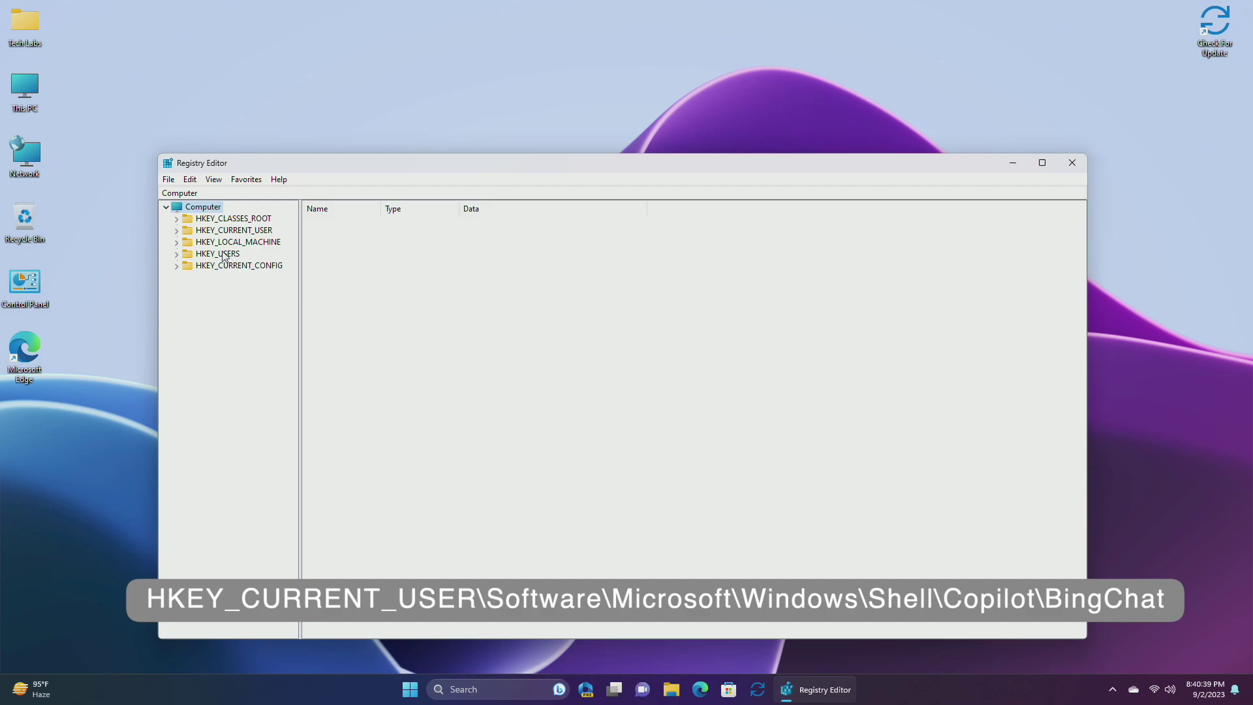
Expand HKEY_CURRENT_USER\Software\Microsoft\Windows\Shell\Copilot in the registry tree.
left_click(176, 231)
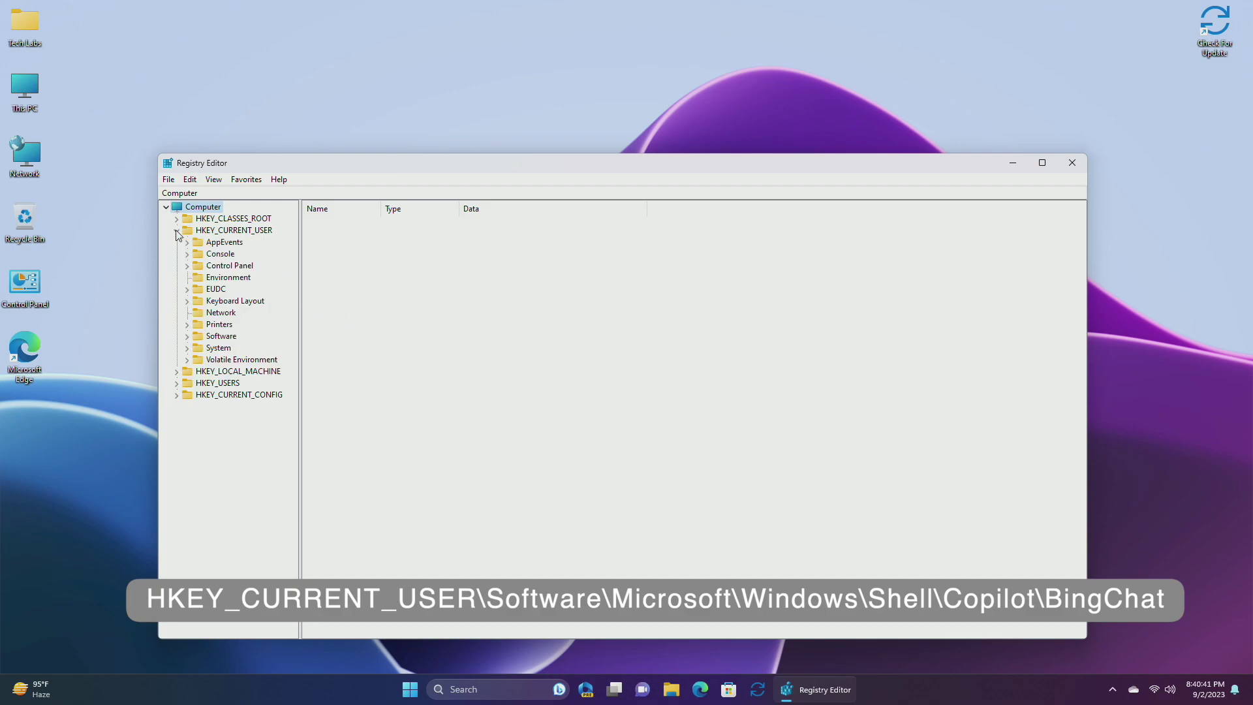
left_click(189, 336)
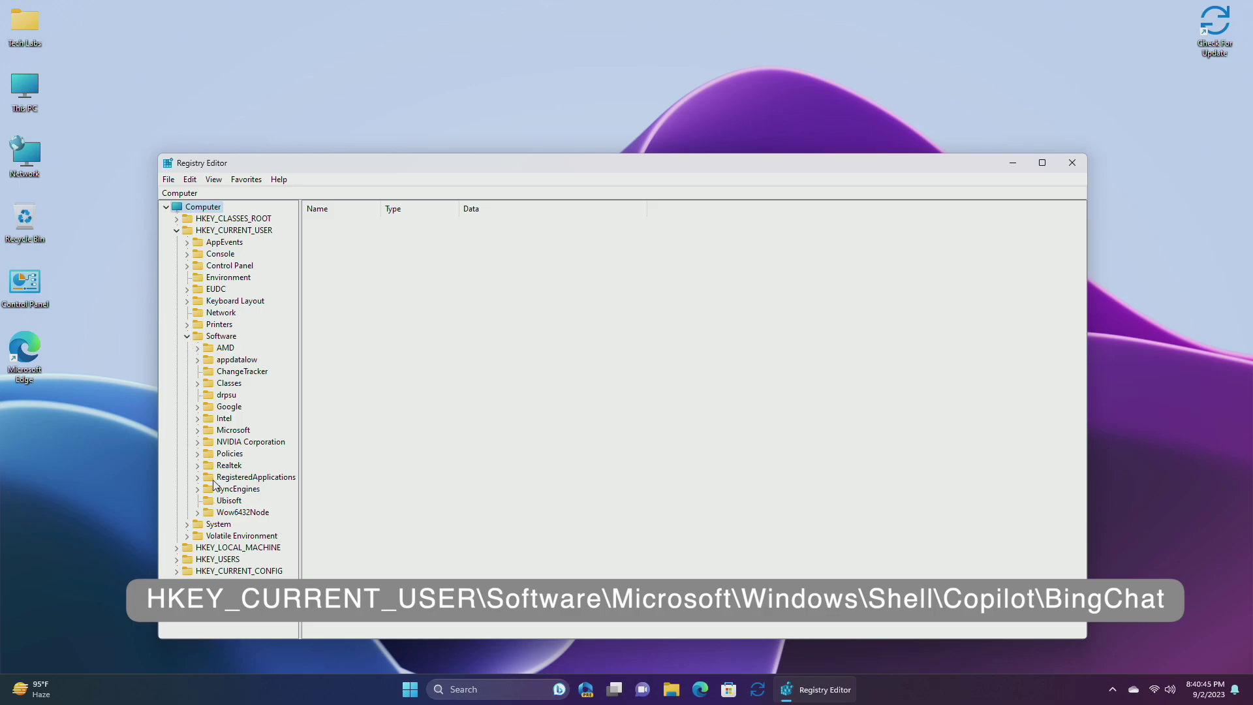
left_click(198, 431)
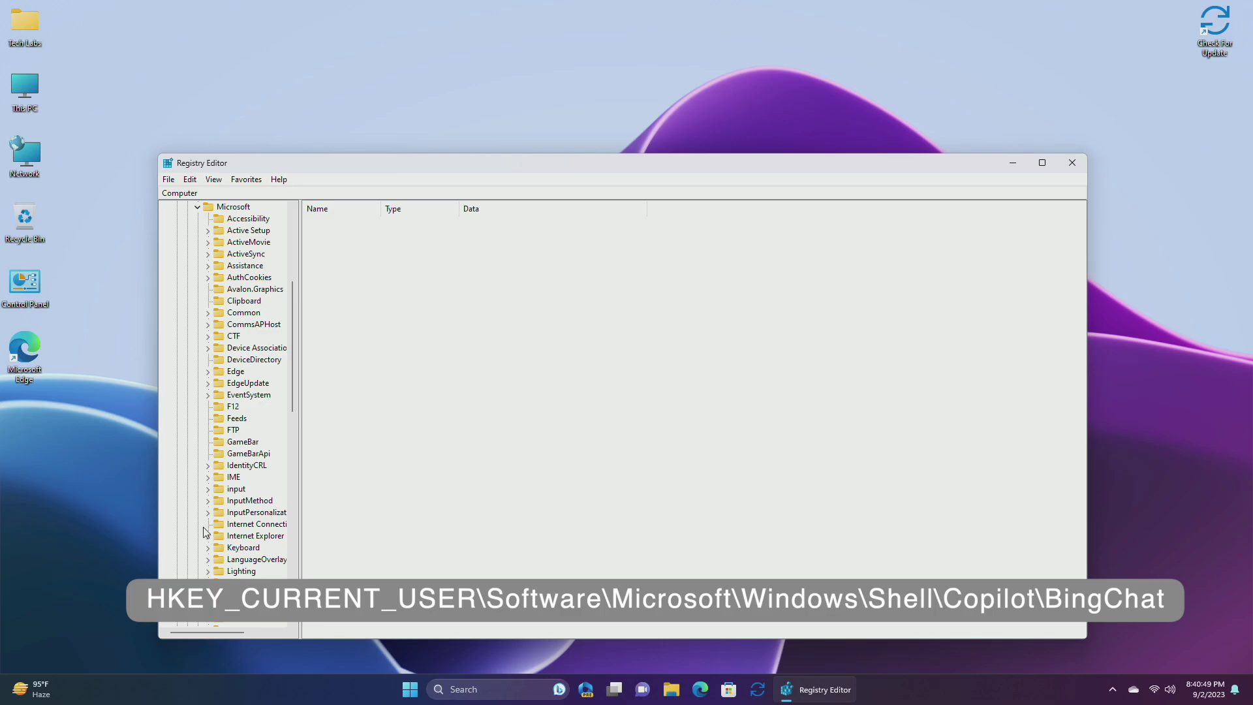
scroll(202, 555, "down", 6)
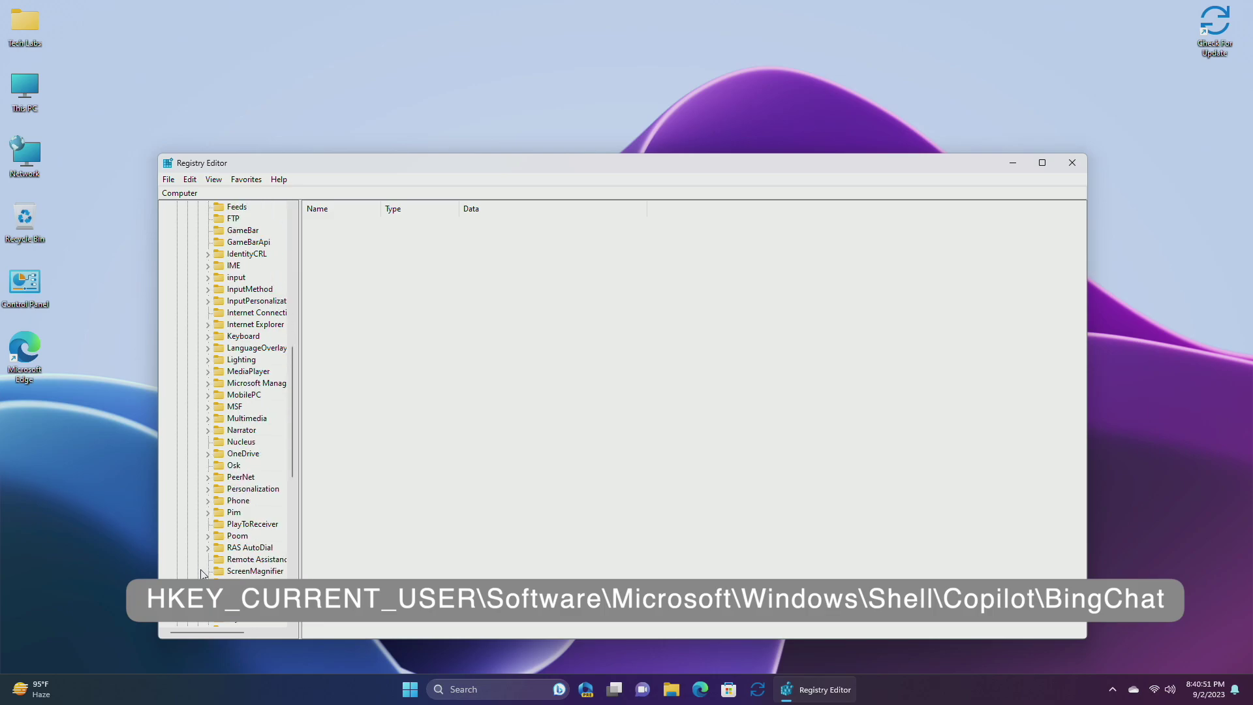
scroll(202, 575, "down", 8)
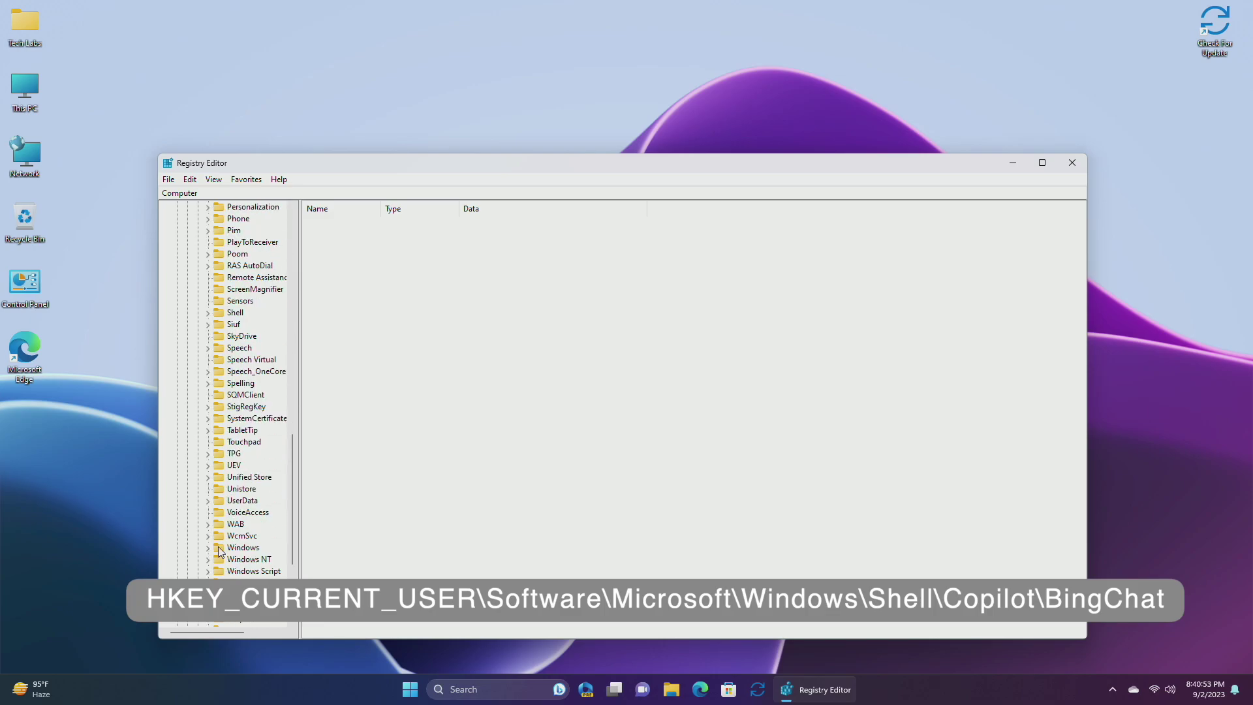
left_click(209, 548)
scroll(214, 554, "down", 4)
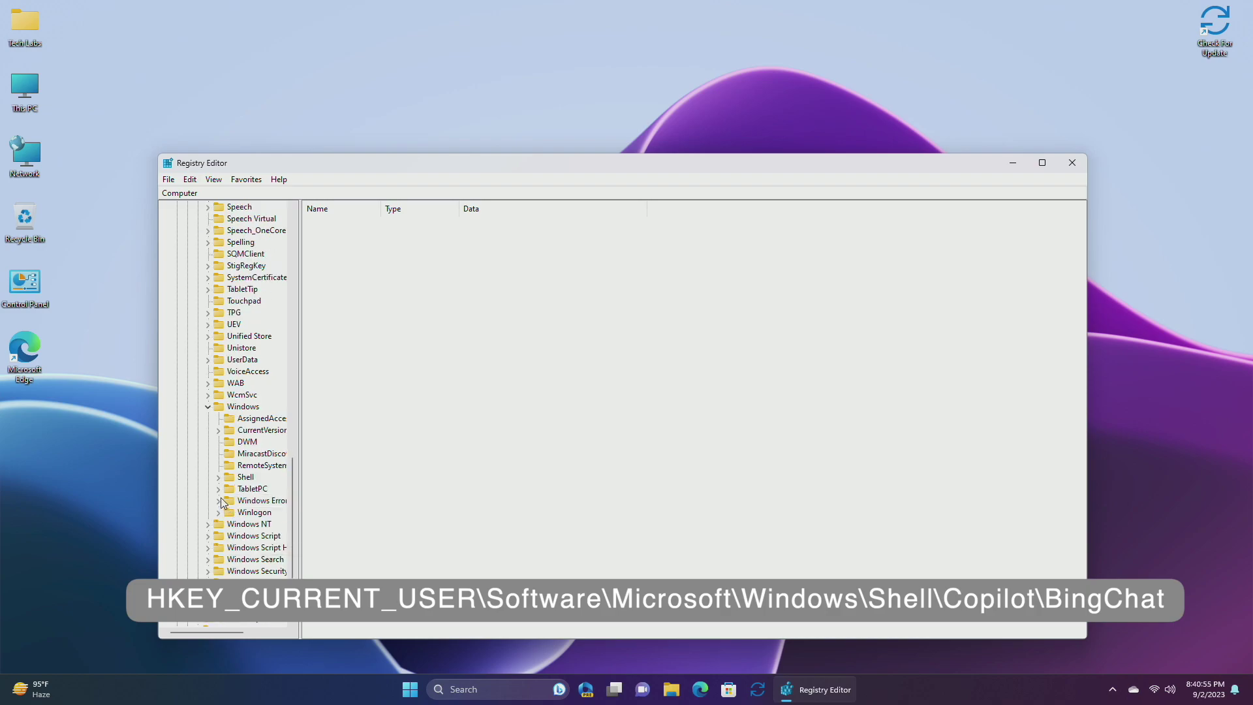
left_click(219, 478)
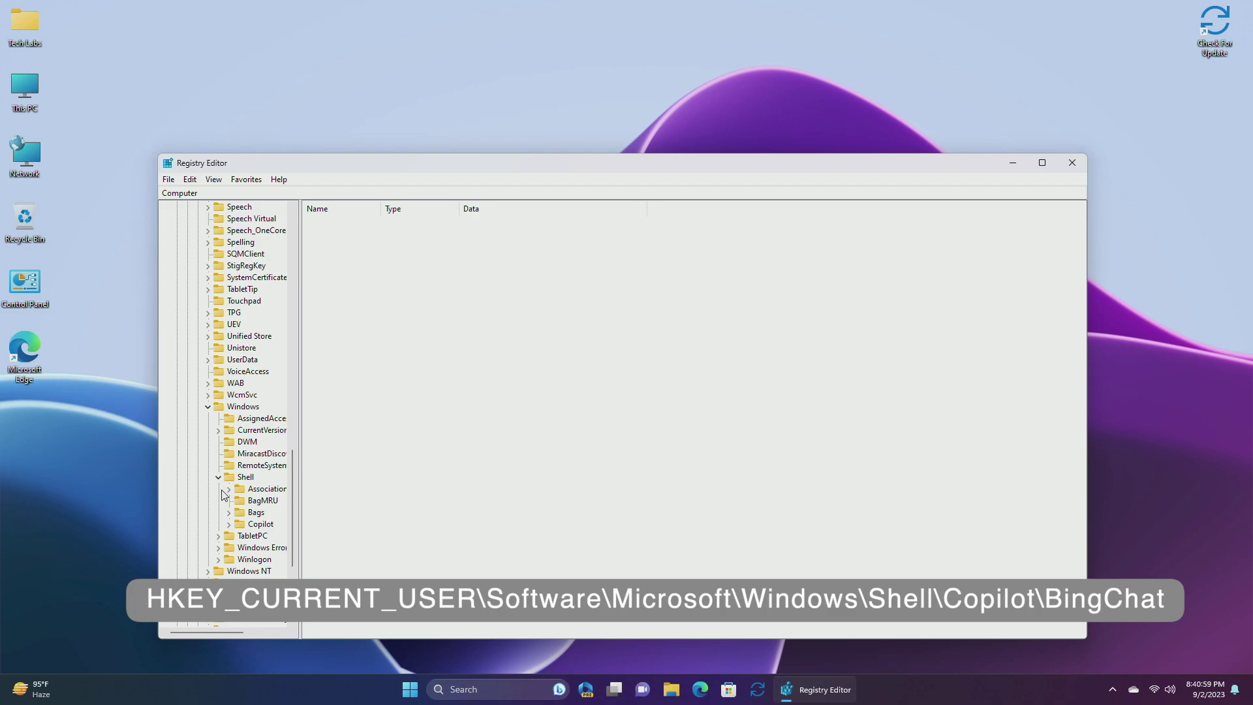
left_click(229, 526)
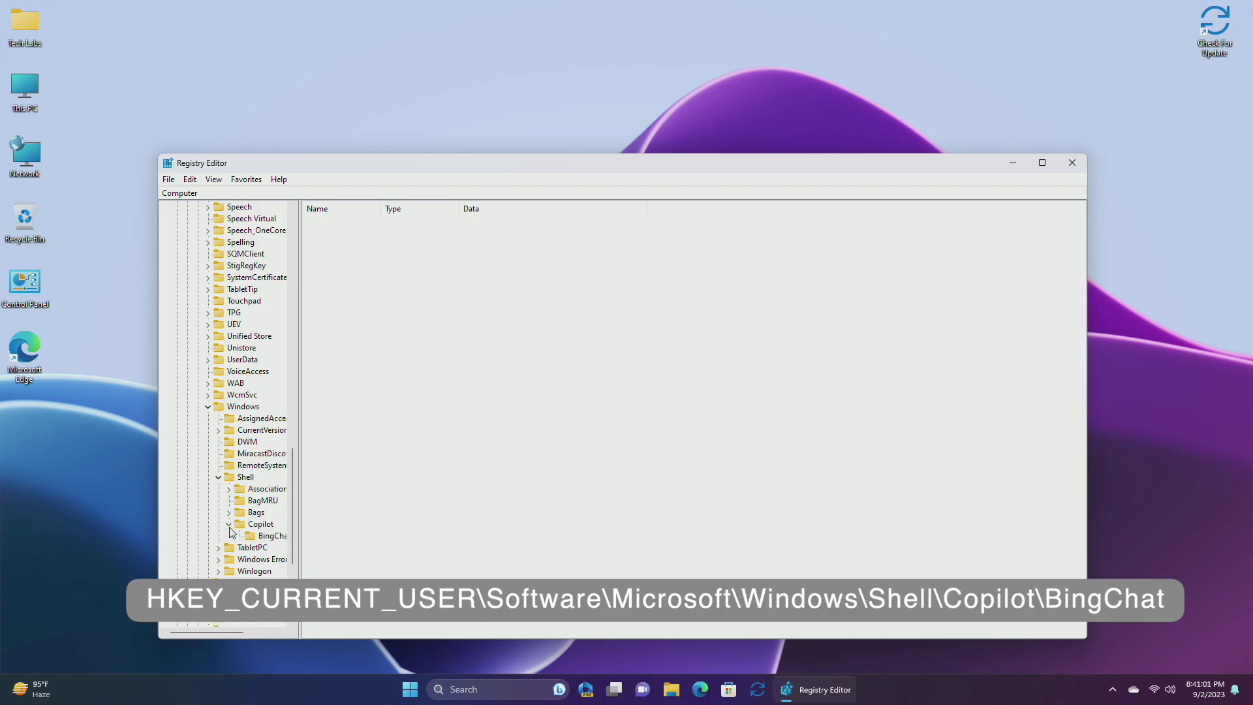
Confirm BingChat's IsUserEligible DWORD is 1, close Registry Editor, and check Edge's version.
left_click(264, 537)
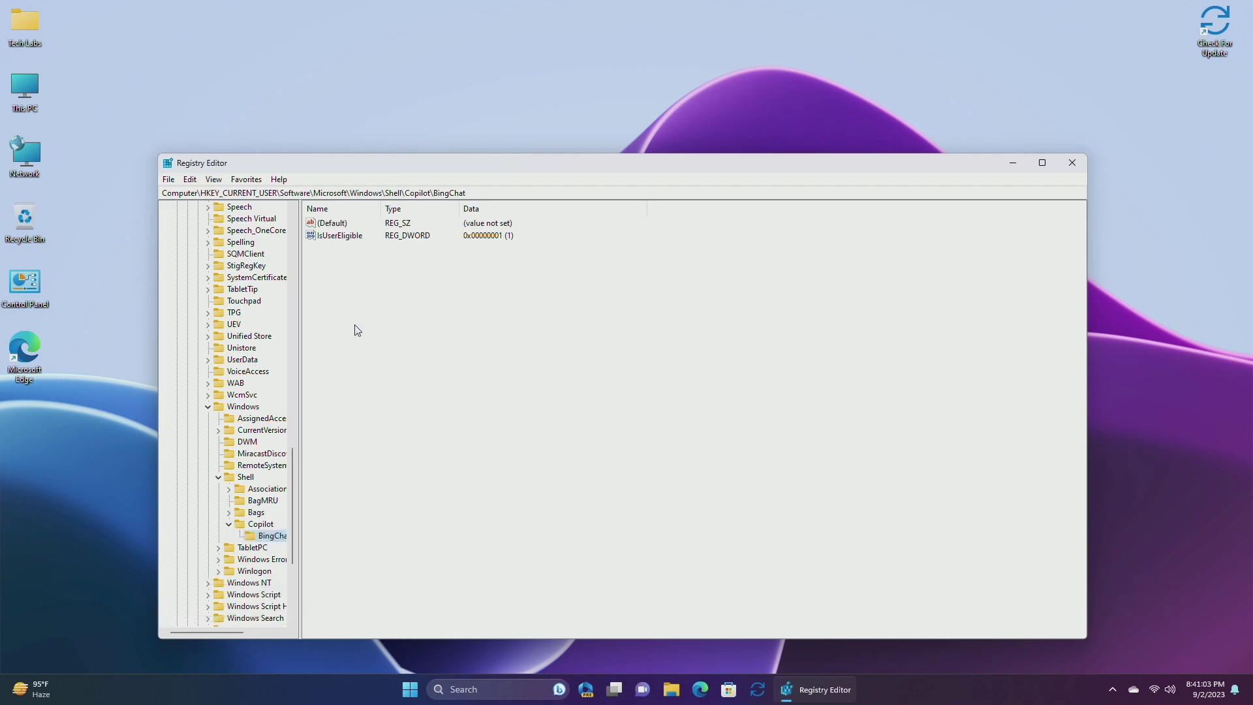
left_click(345, 237)
double_click(344, 237)
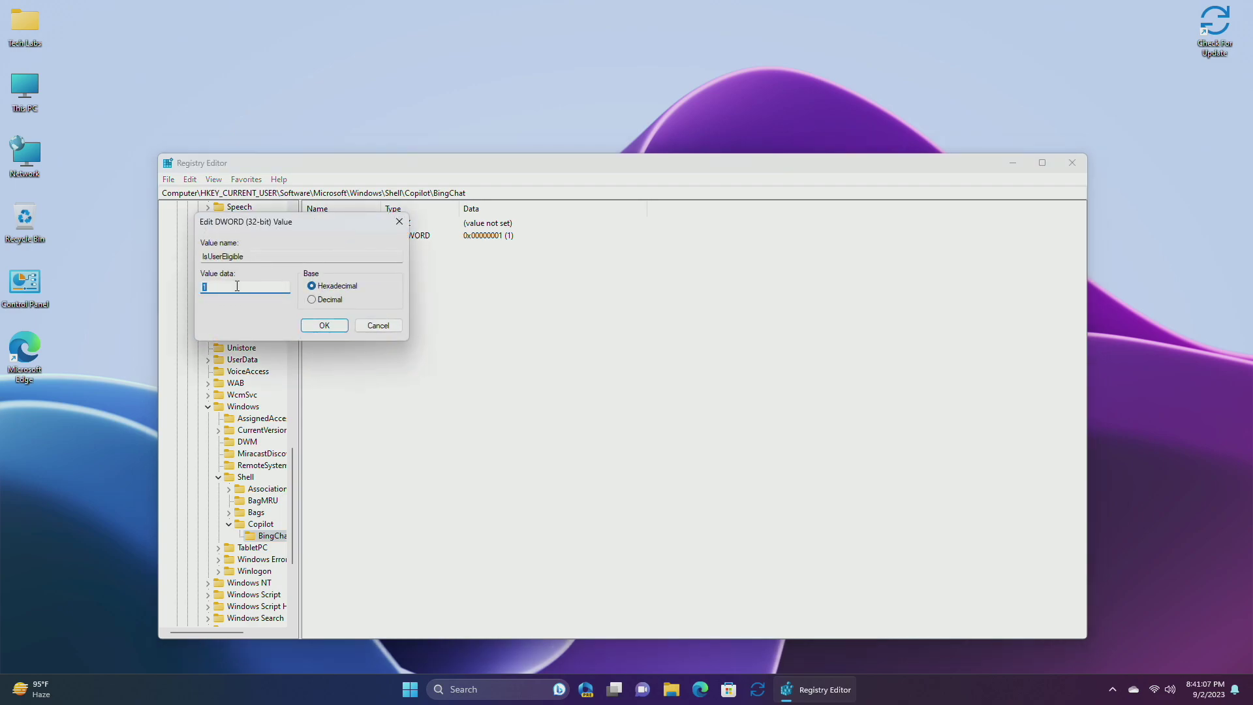
left_click(314, 328)
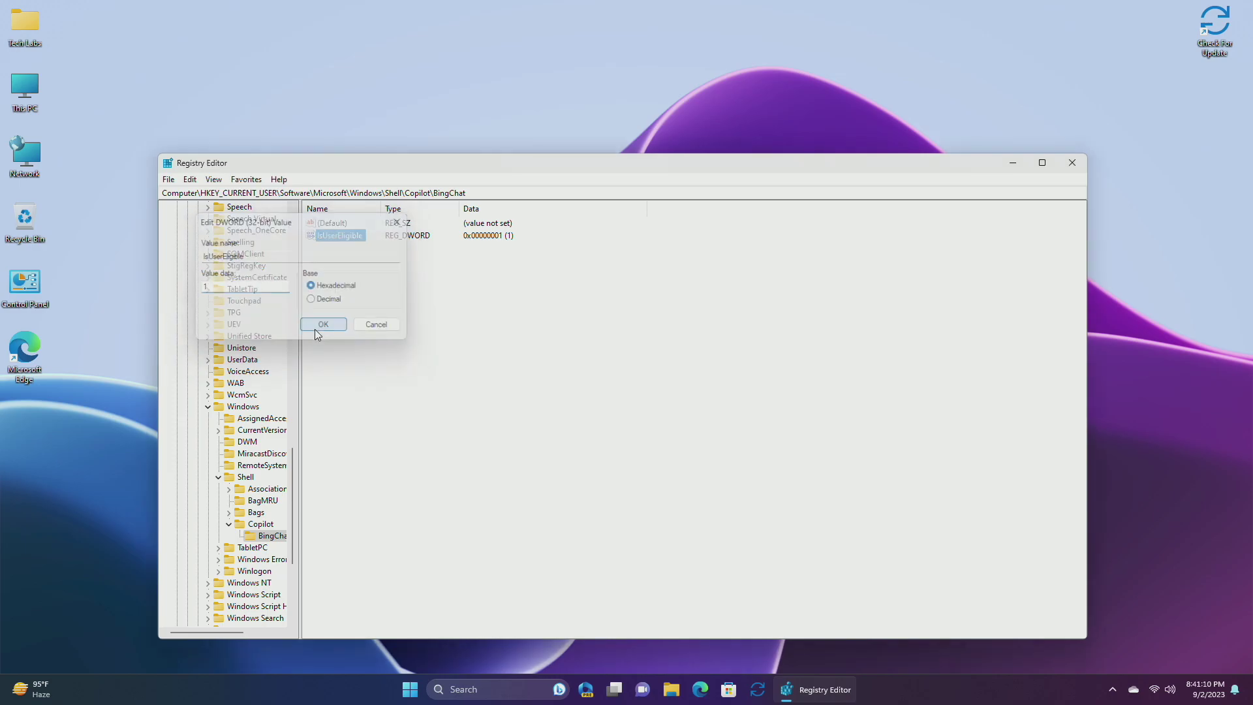
left_click(1072, 162)
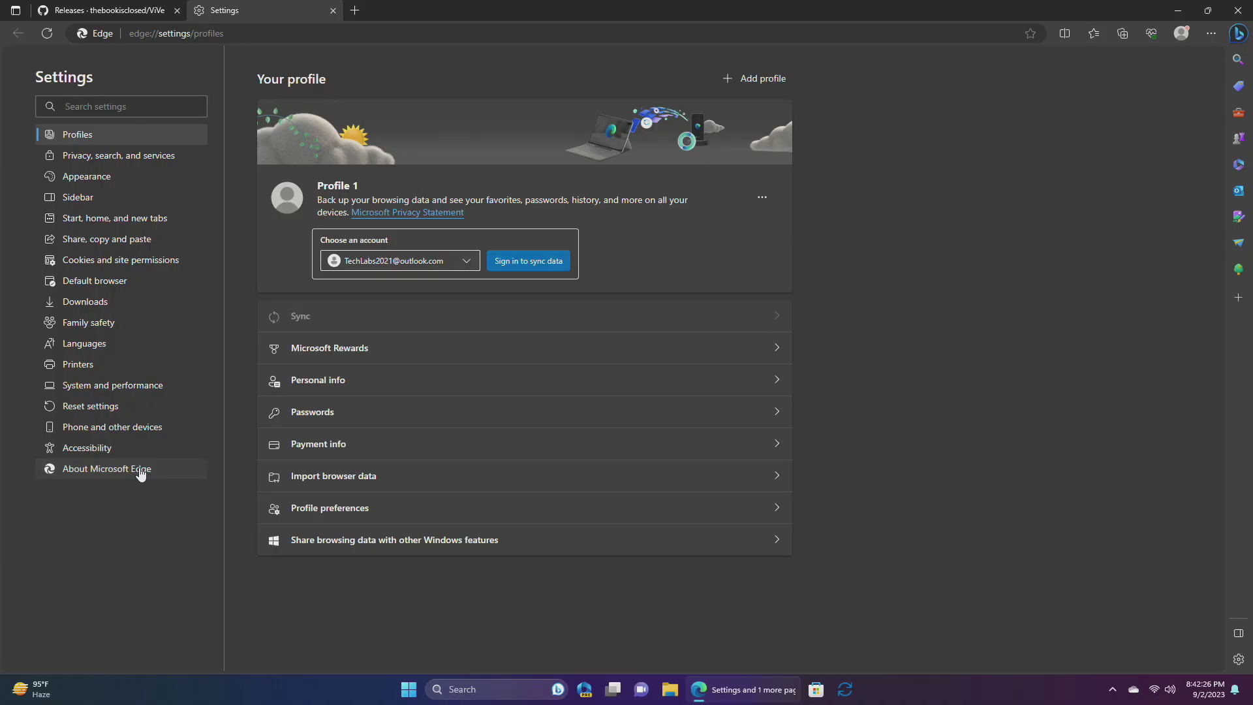
left_click(140, 471)
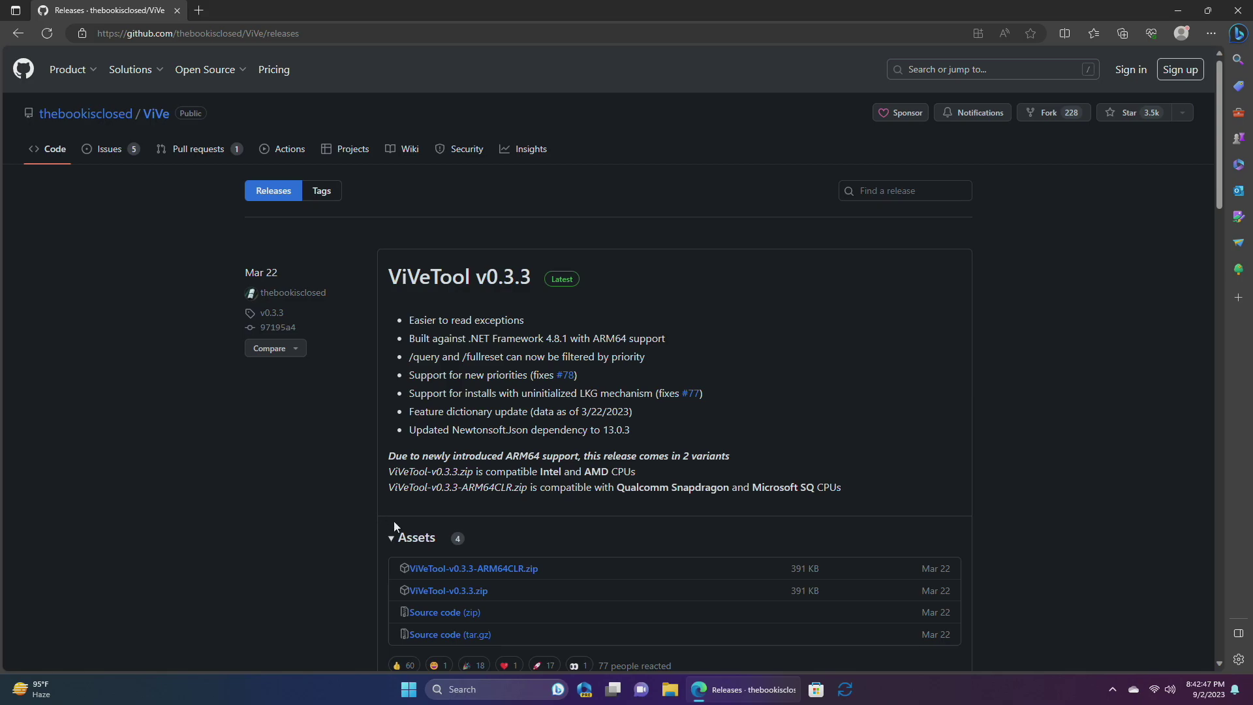
Download ViVeTool-v0.3.3.zip from the GitHub releases assets, then close Edge.
left_click(421, 591)
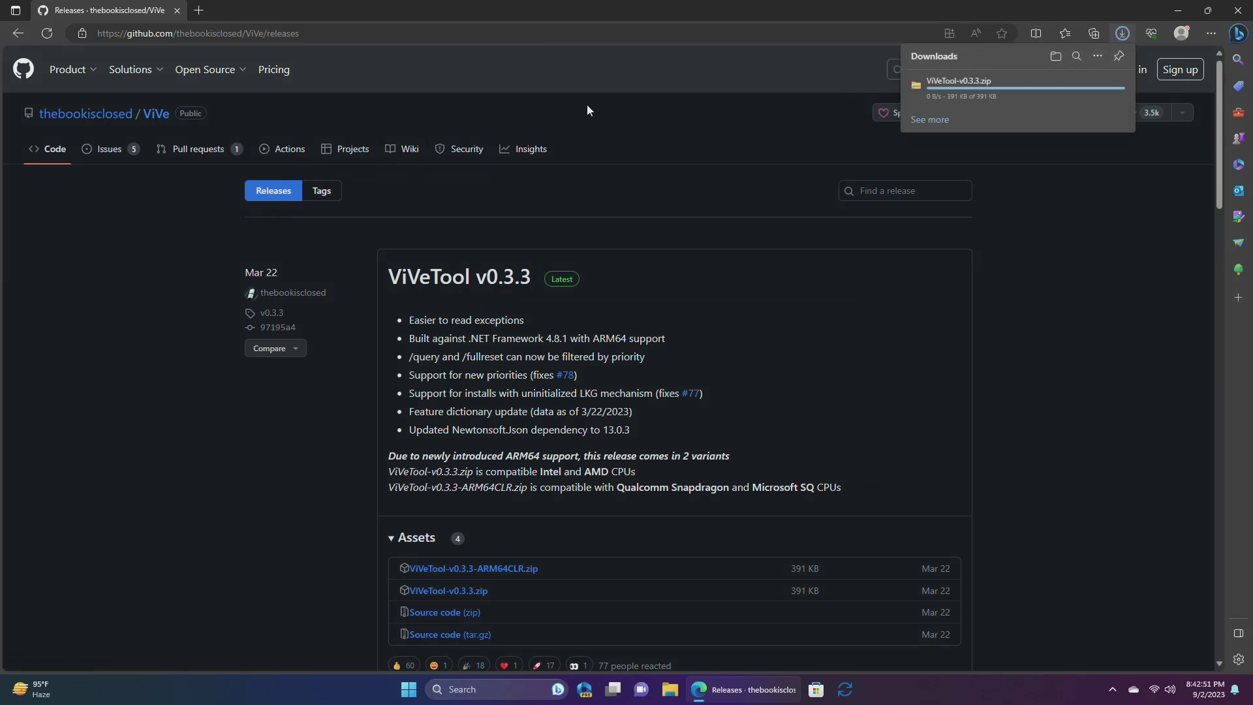
left_click(1237, 10)
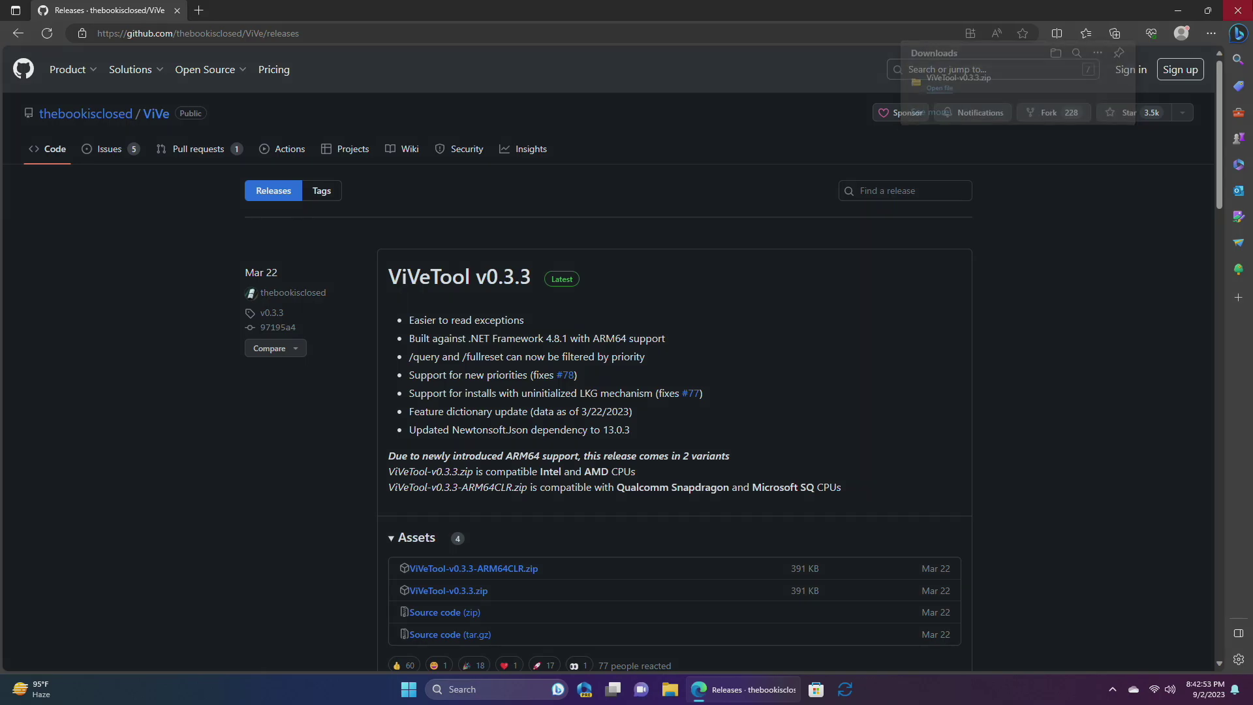
Select the downloaded ViVeTool-v0.3.3 archive in Downloads and begin extracting it.
double_click(25, 105)
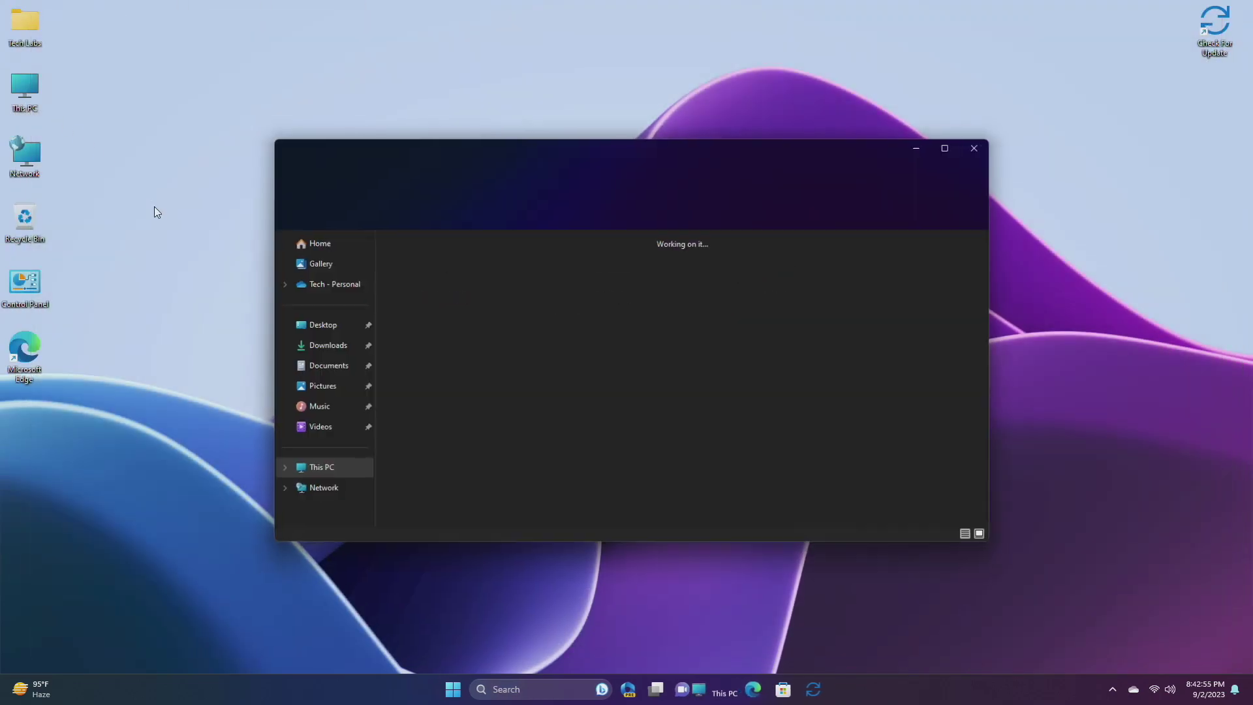
left_click(323, 345)
left_click(421, 274)
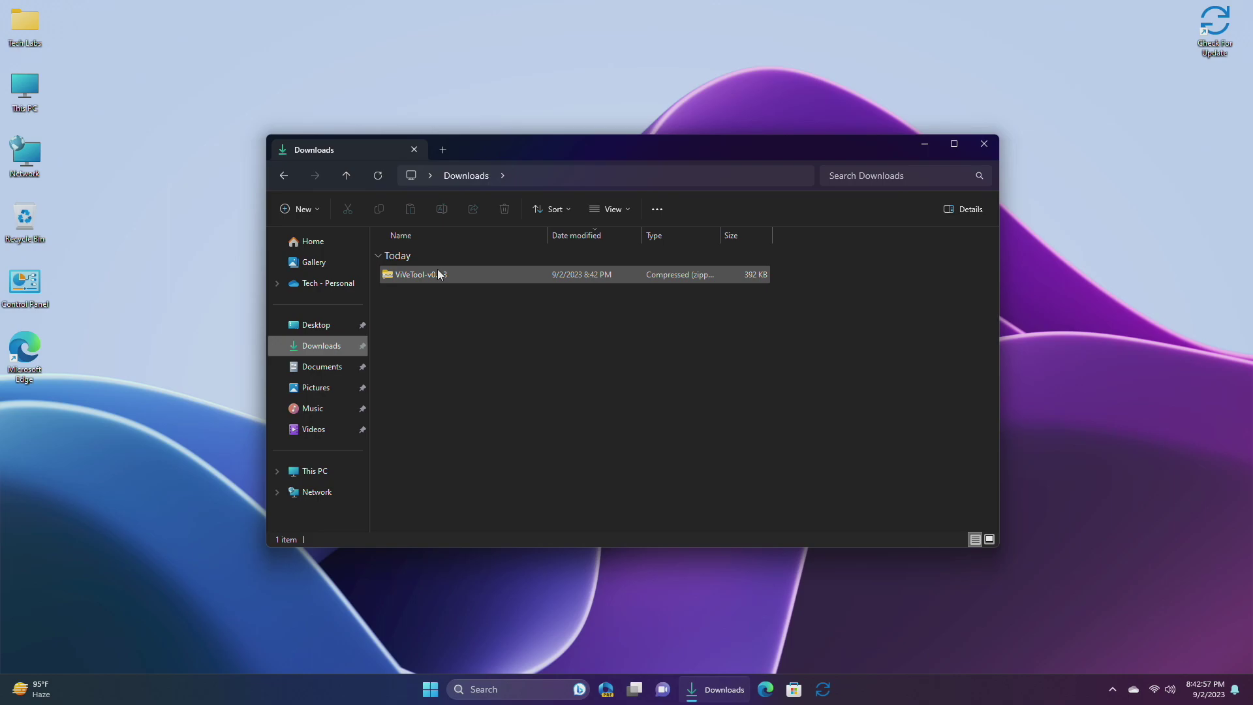
left_click(663, 216)
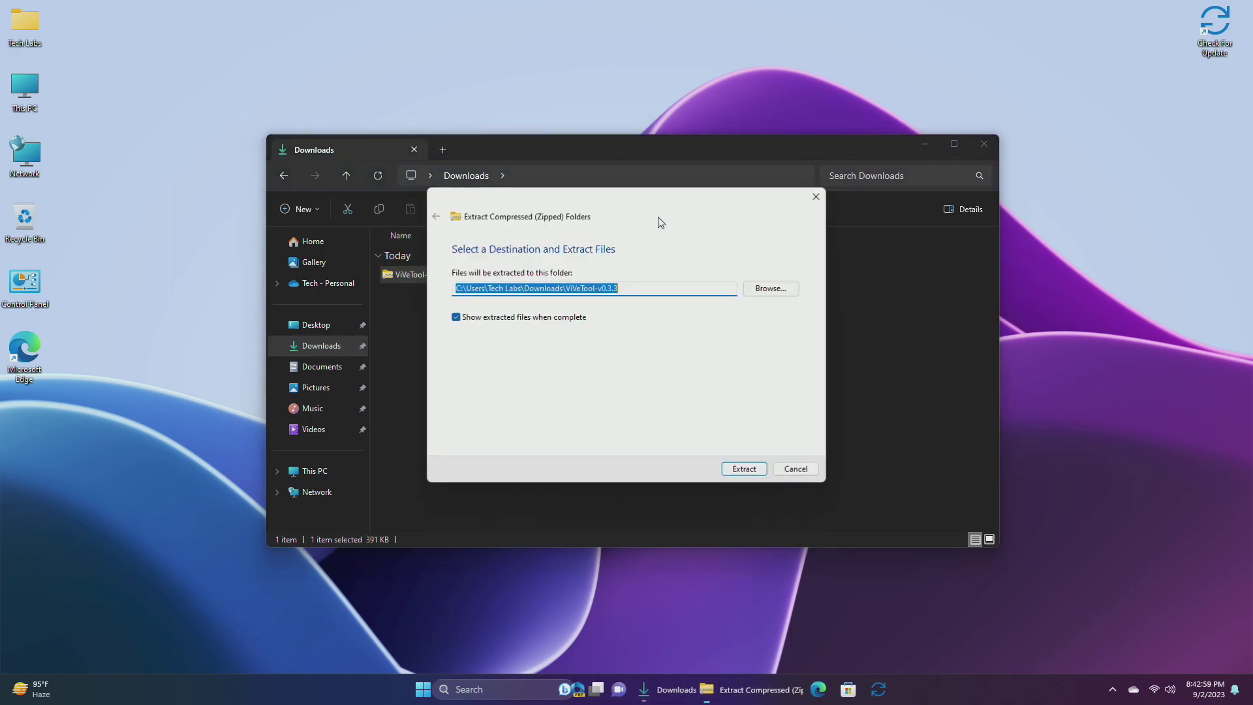
Set the extraction destination to C:\Windows\System32.
left_click(762, 295)
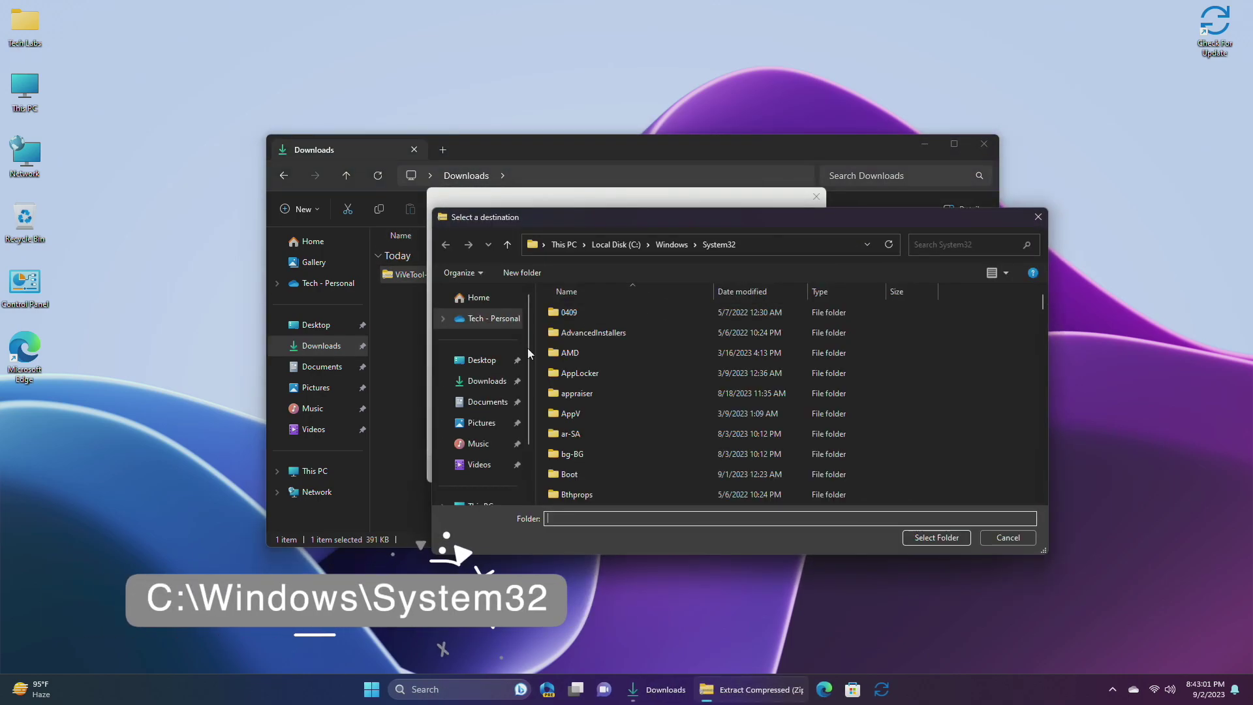
left_click(501, 419)
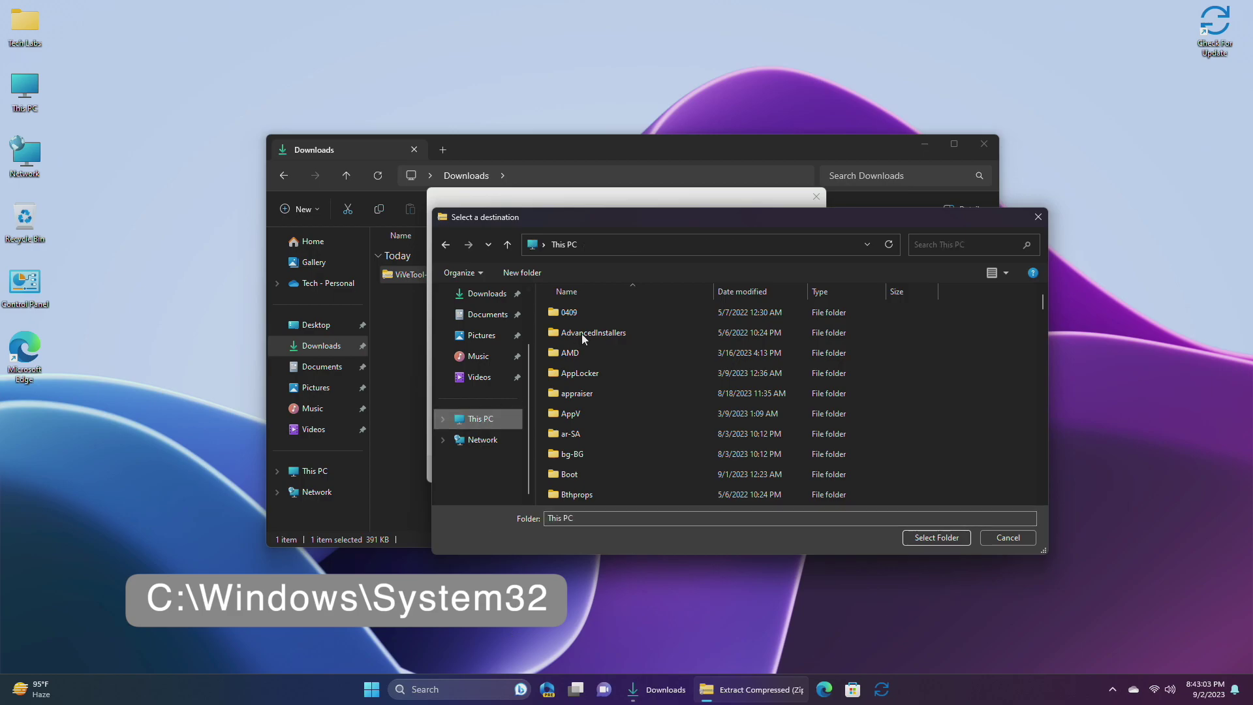
double_click(604, 334)
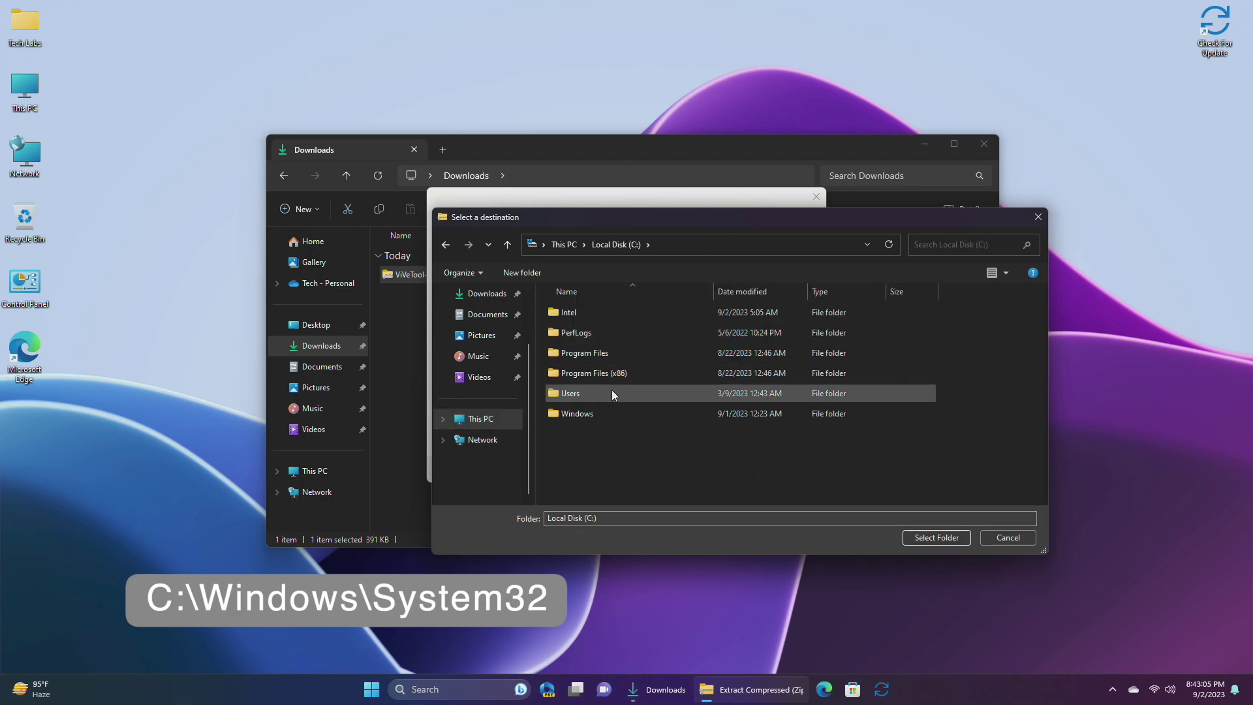
double_click(608, 413)
scroll(609, 413, "down", 18)
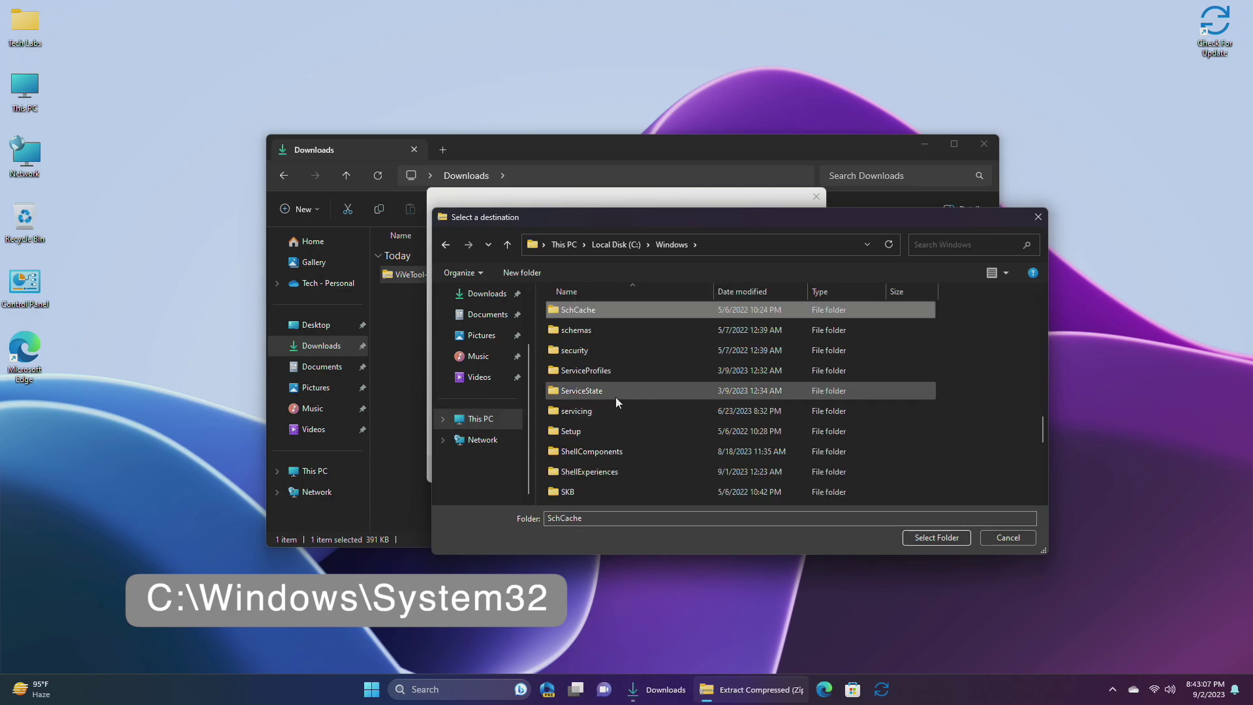
left_click(617, 414)
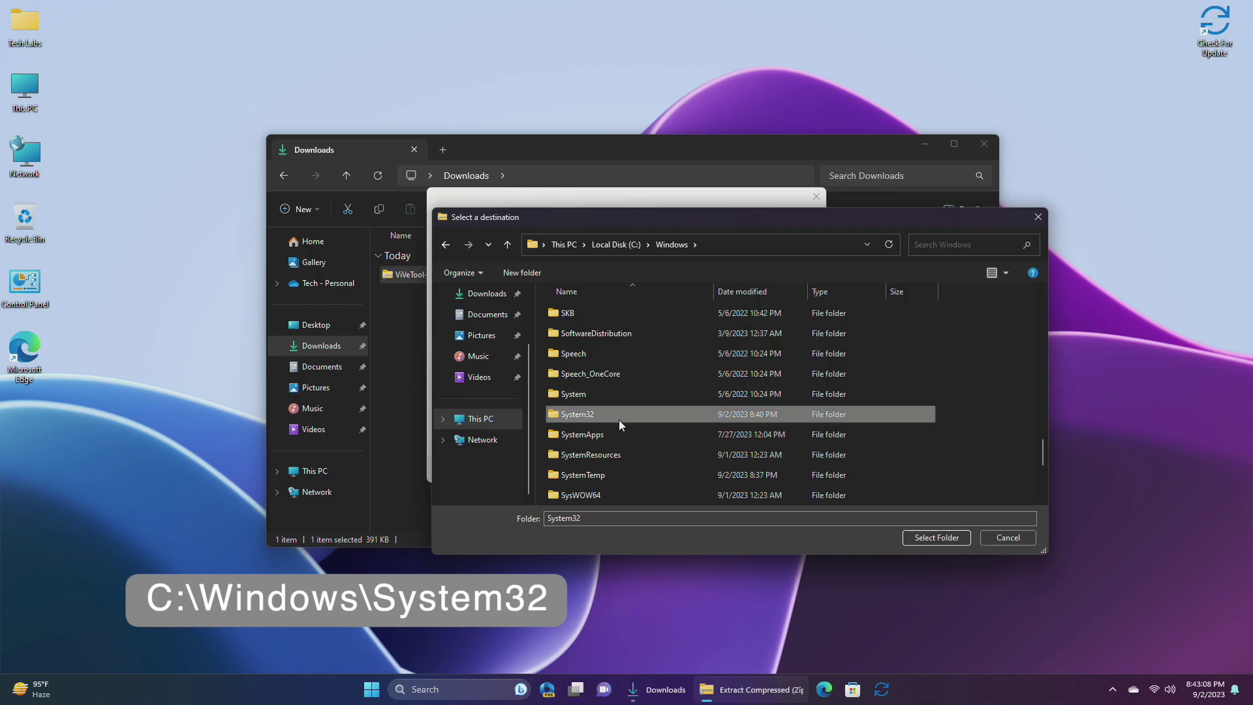
left_click(922, 541)
Extract the files, replacing existing ones with administrator permission, and close the System32 window.
left_click(746, 471)
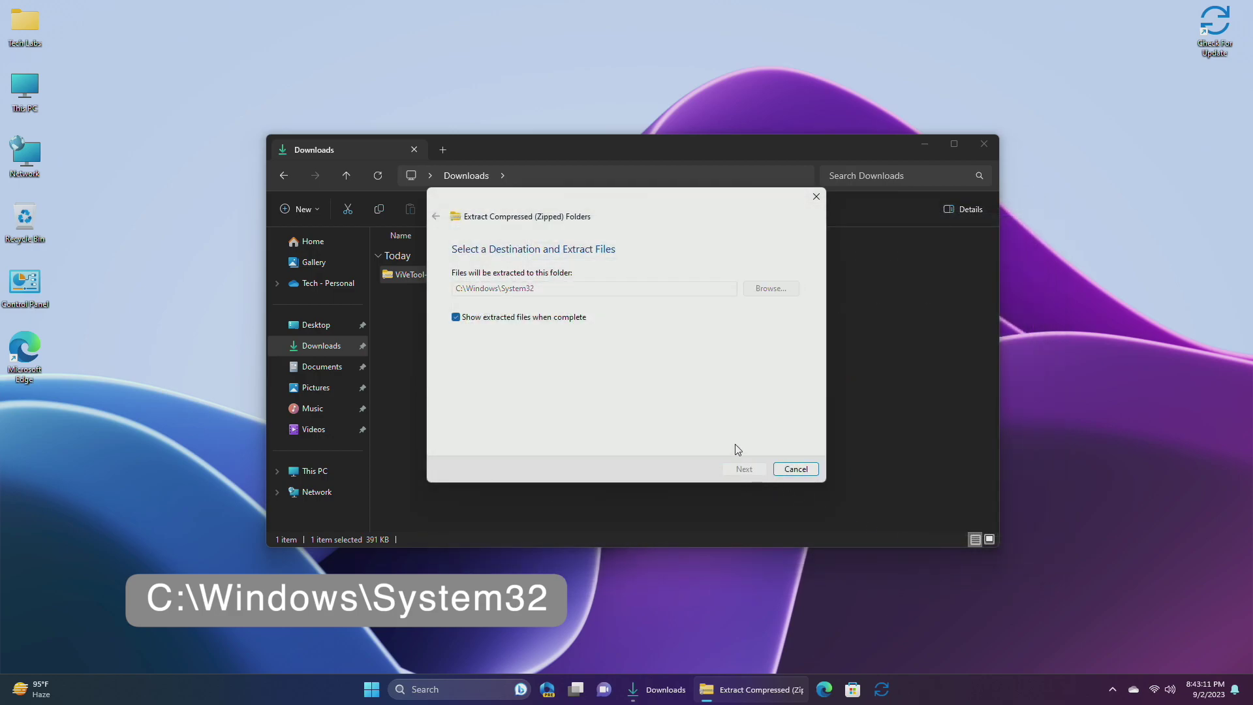
left_click(402, 250)
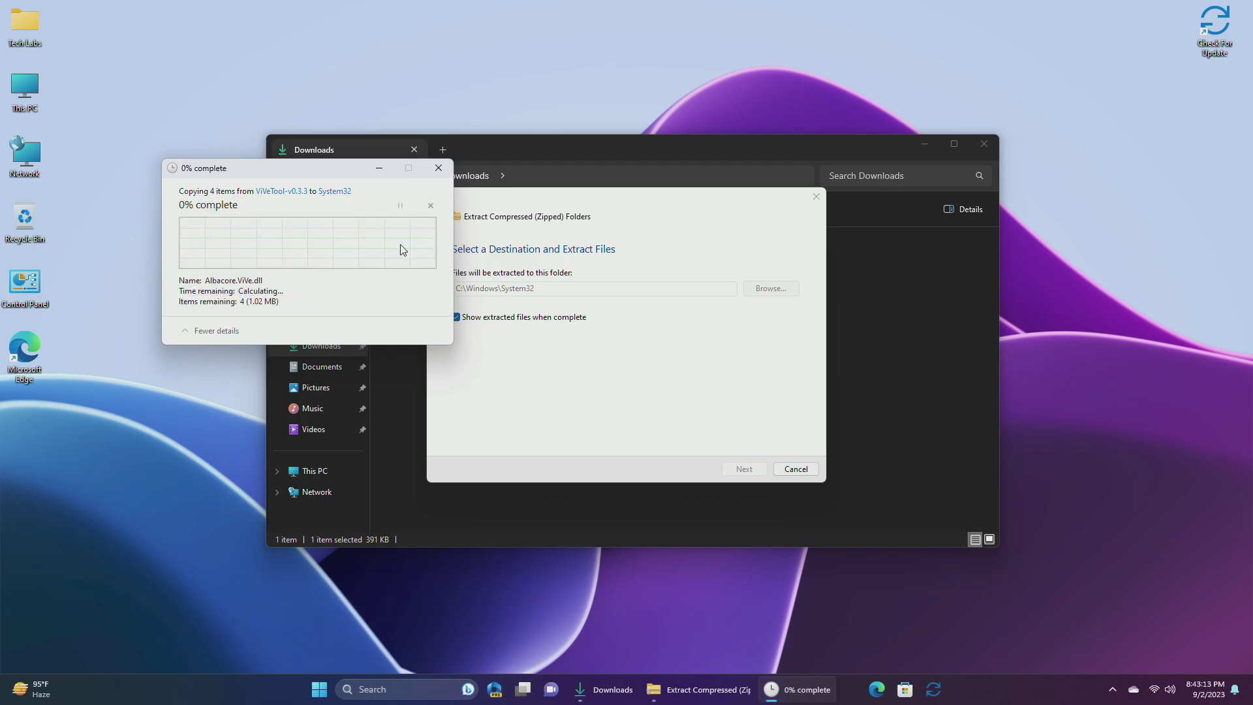
left_click(280, 284)
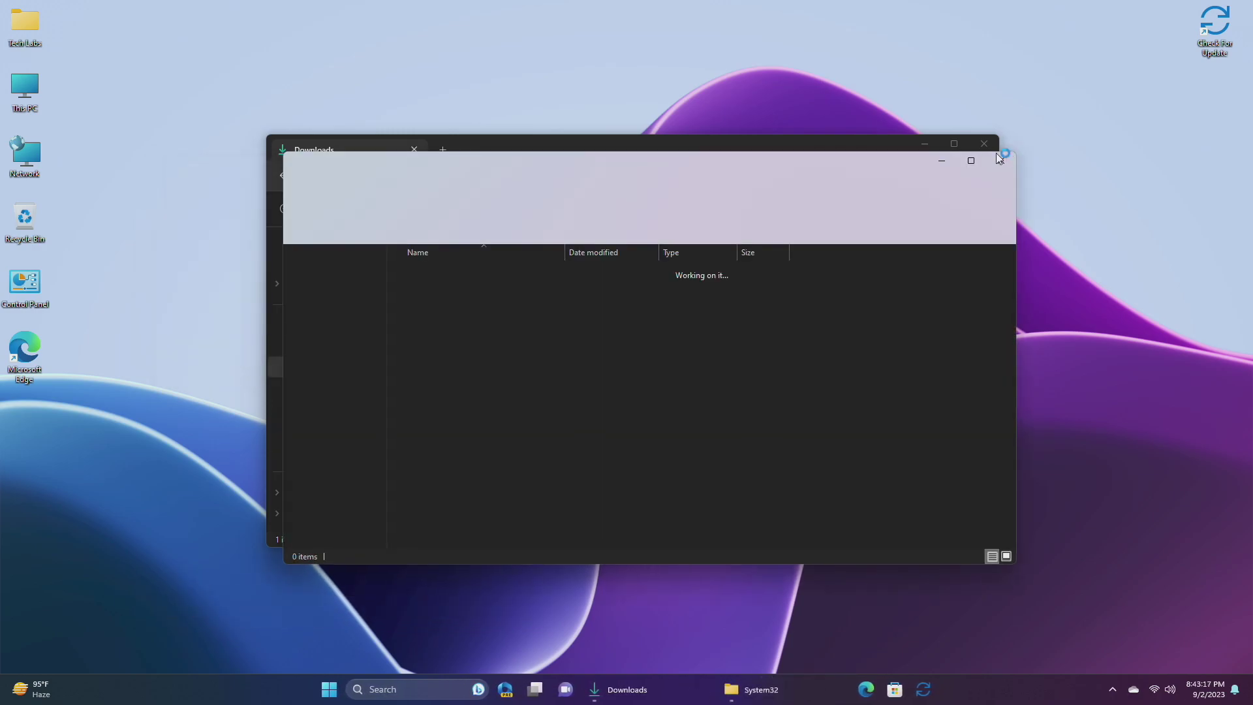
left_click(1000, 161)
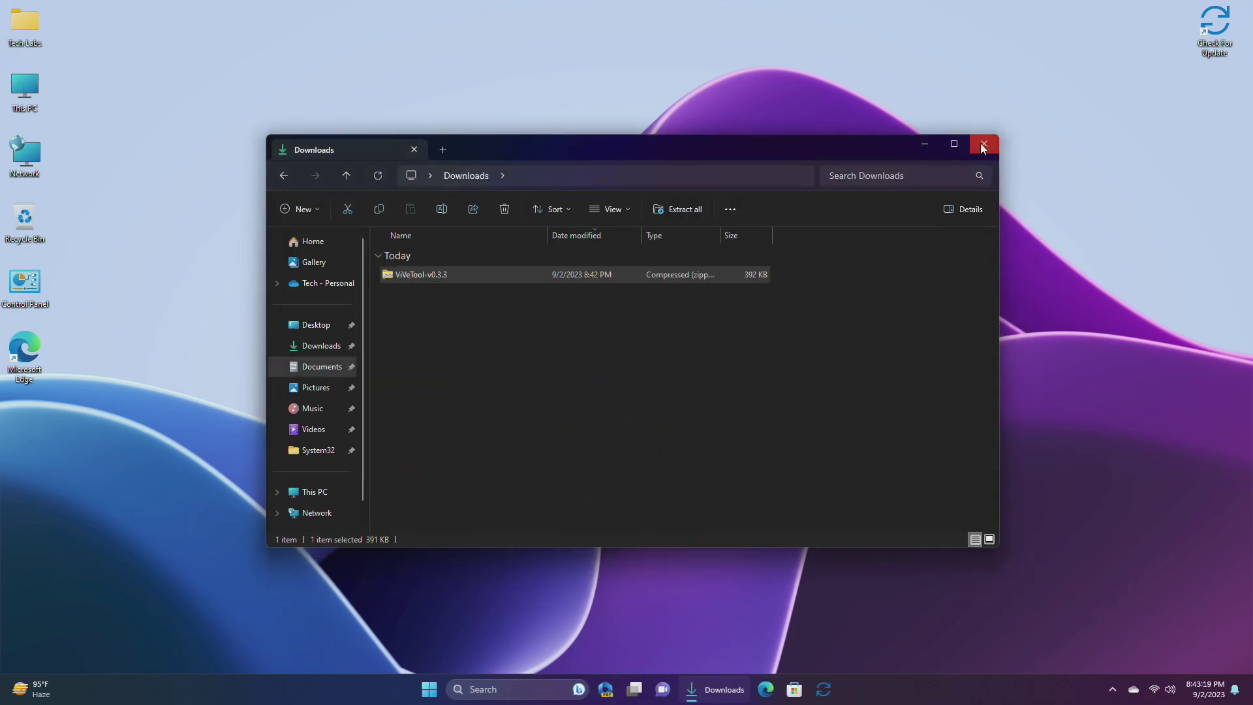
Close Downloads and open Command Prompt as administrator via a Start search for cmd.
left_click(984, 143)
right_click(679, 189)
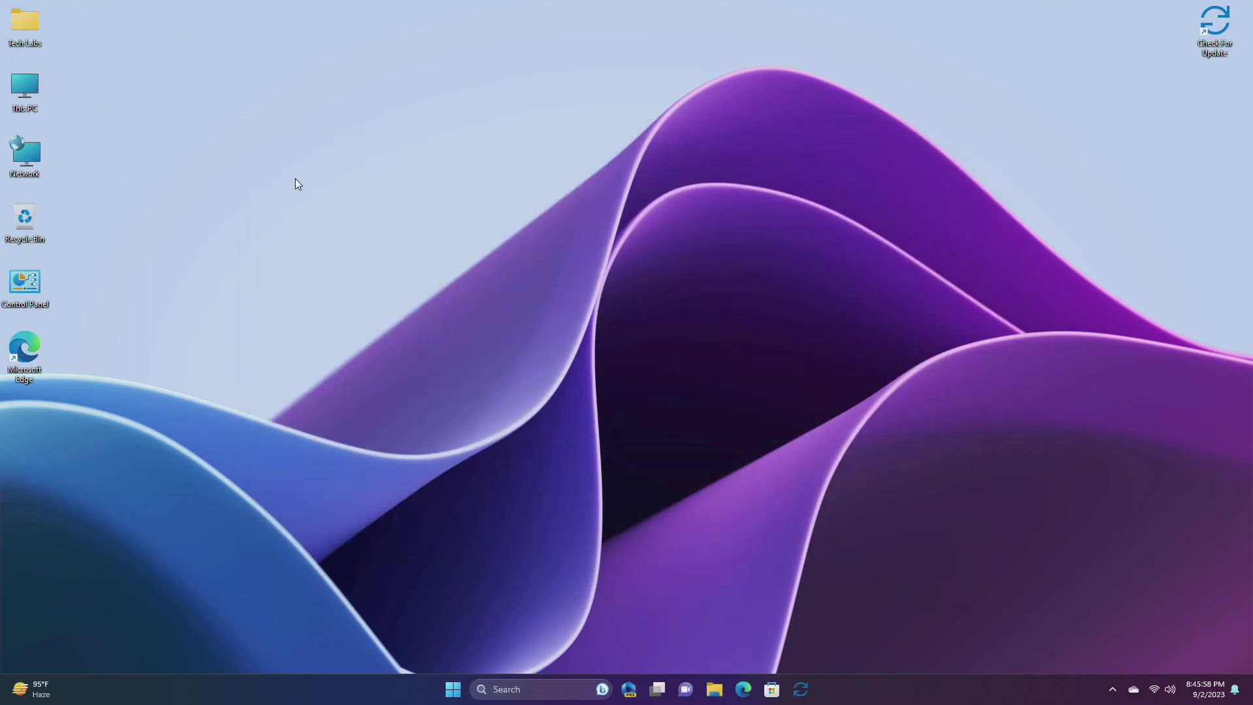
key("super")
type("cmd")
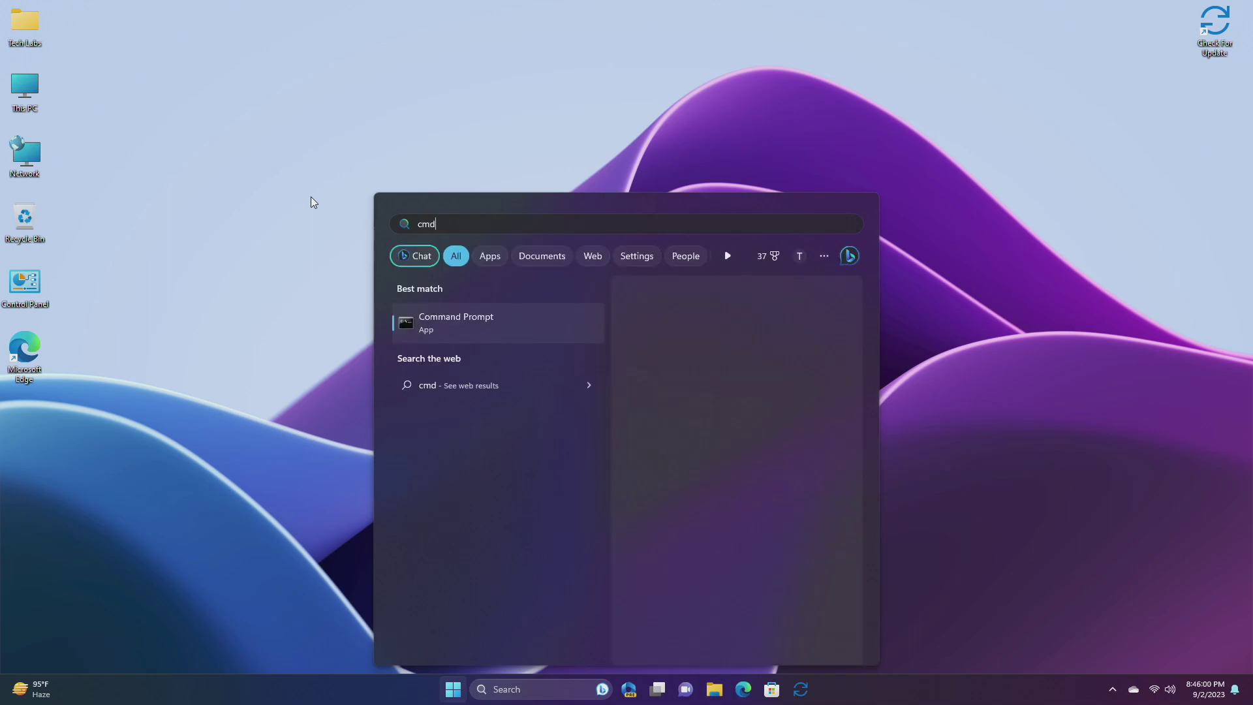
left_click(654, 437)
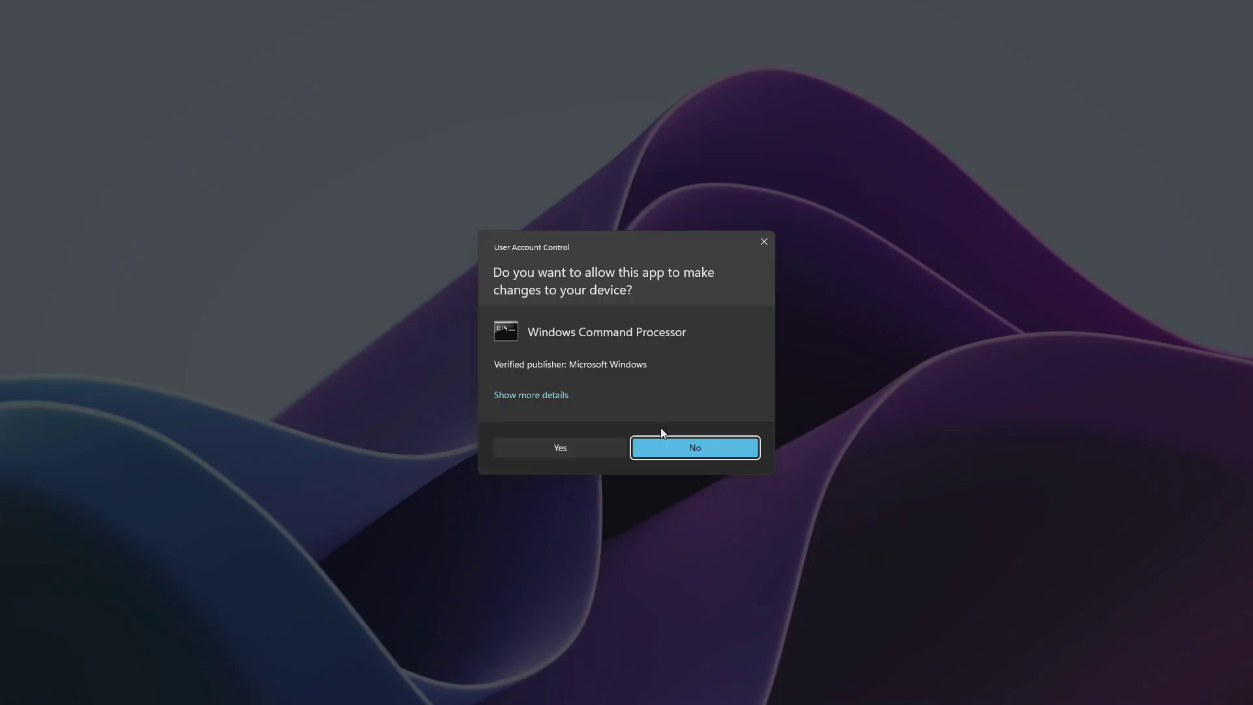
left_click(565, 447)
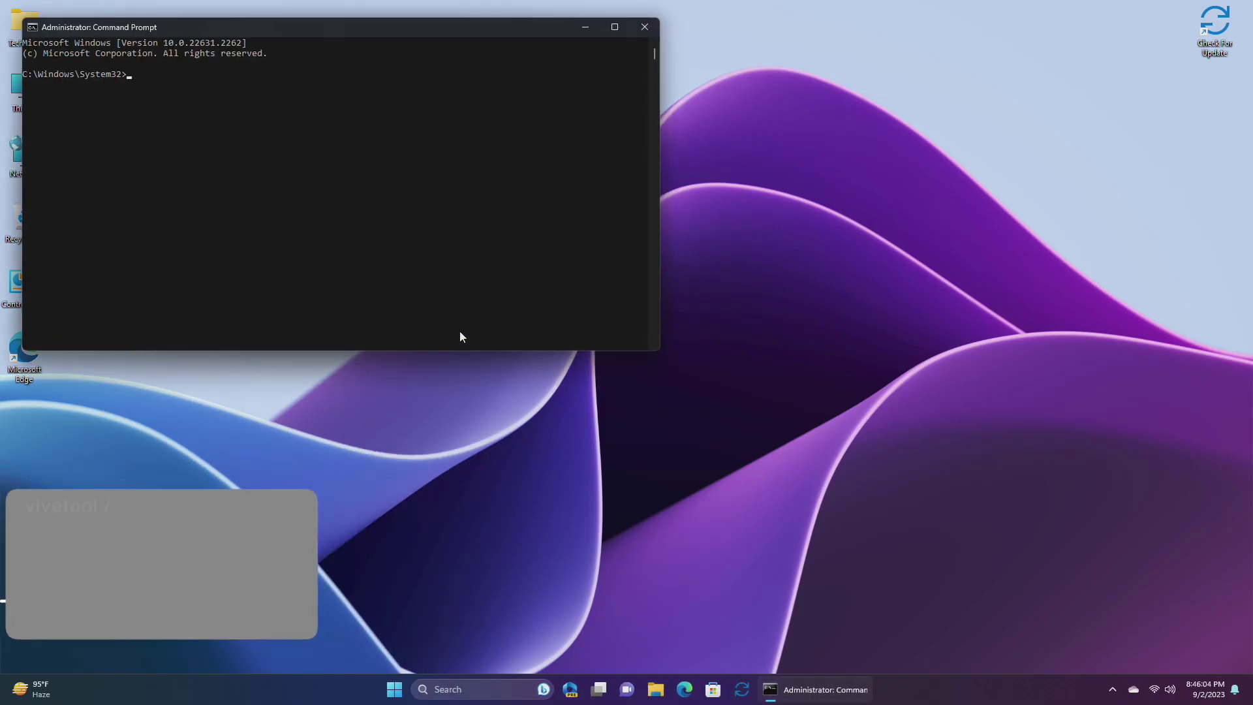
left_click(392, 254)
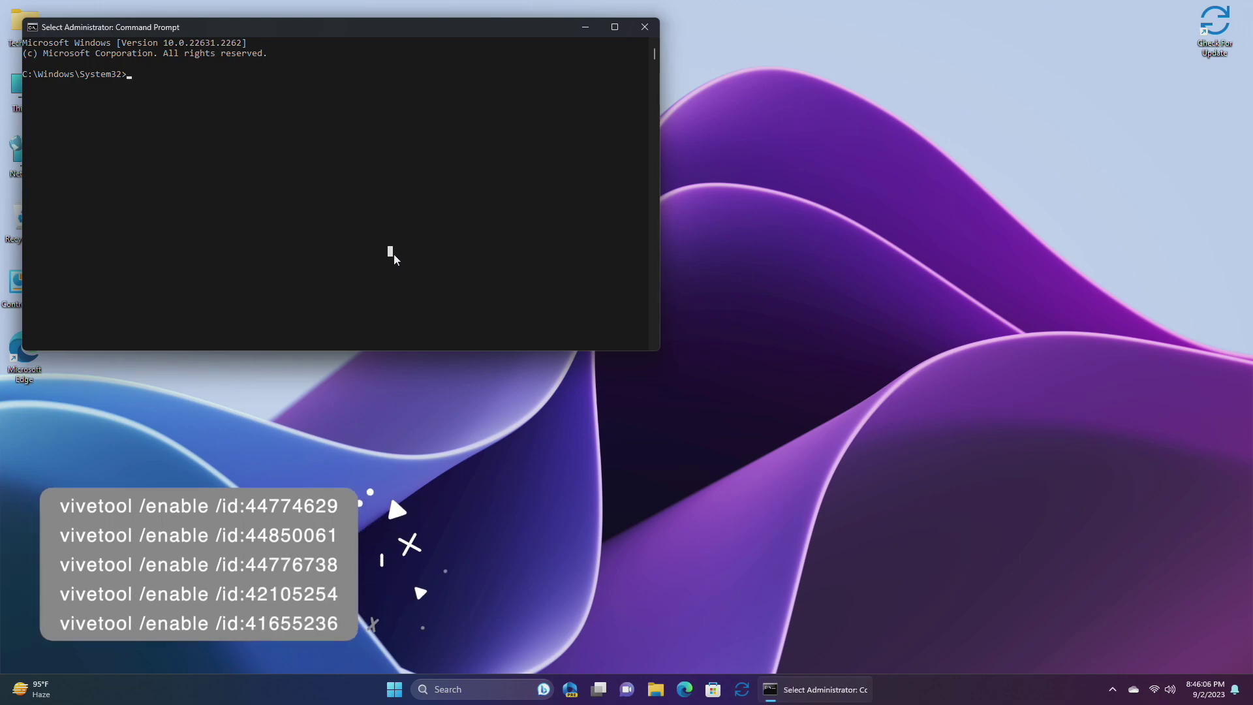
Run vivetool /enable /id:44774629, then enter vivetool /enable /id:44850061.
type("vivetool")
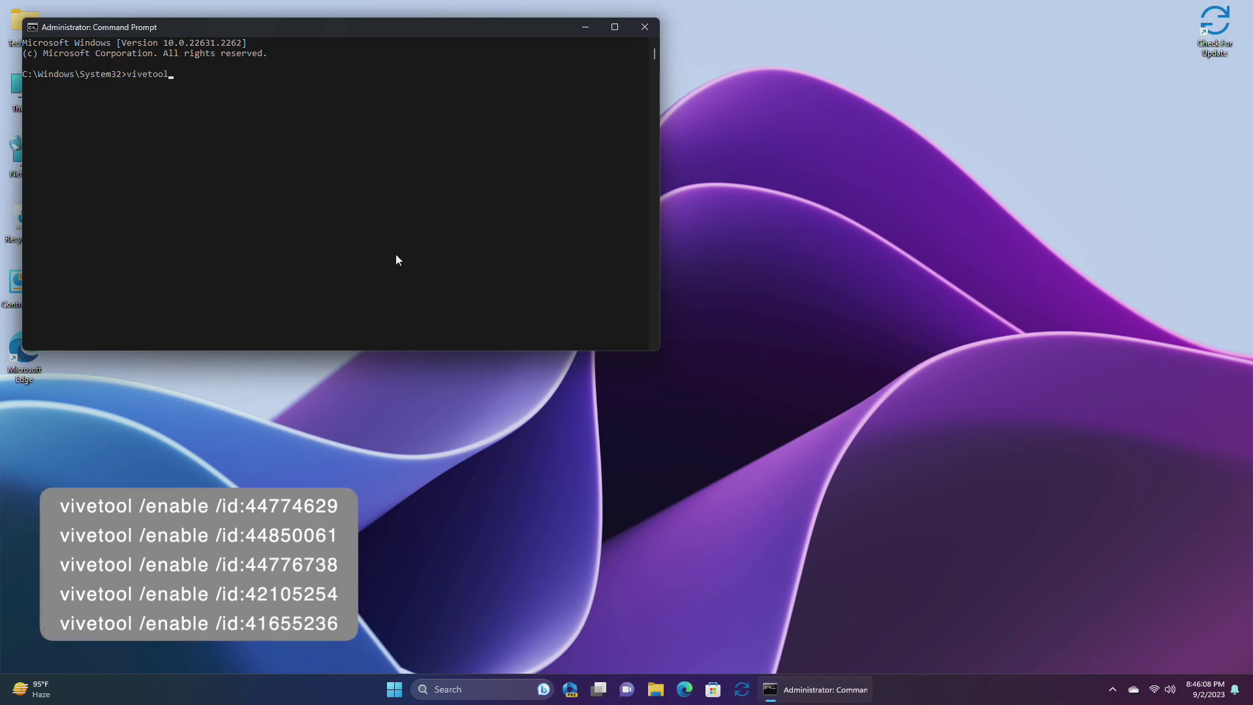
type(" /enable /id:44774629")
key("Return")
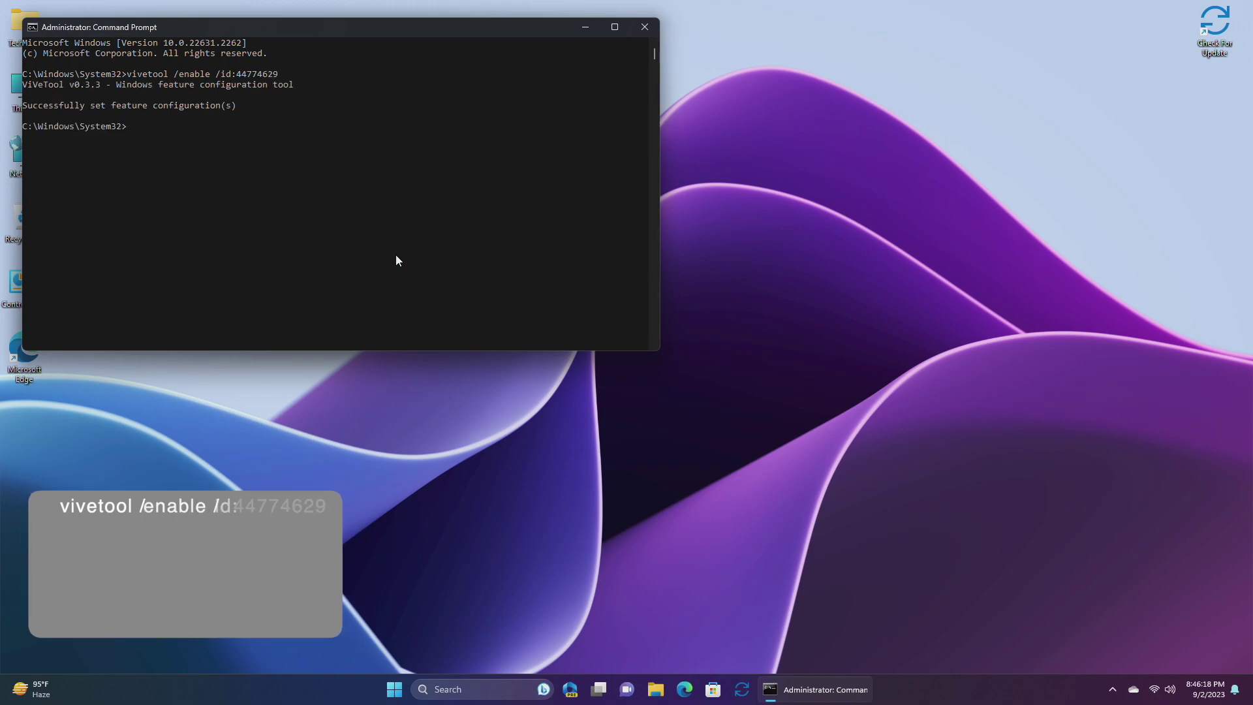
type("viveto")
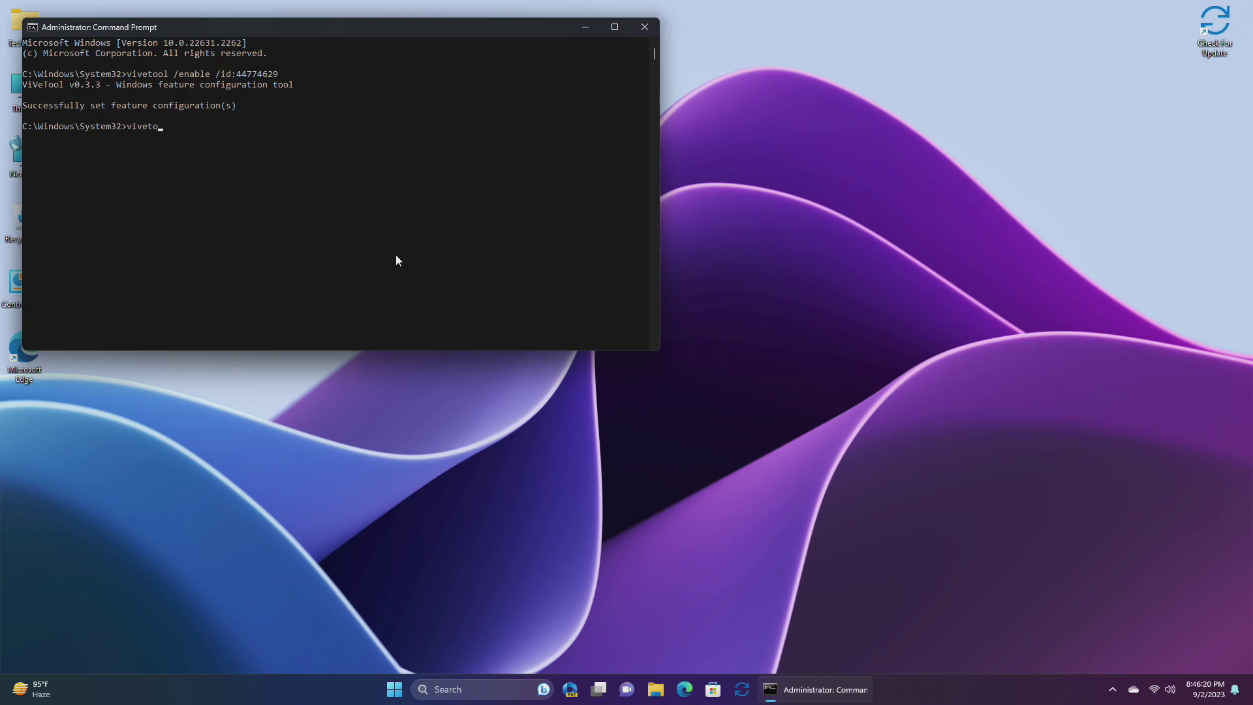
type("ol /enable /id:44850061")
Run the vivetool enable commands for IDs 44850061, 44776738, 42105254 and 4165536.
key("Return")
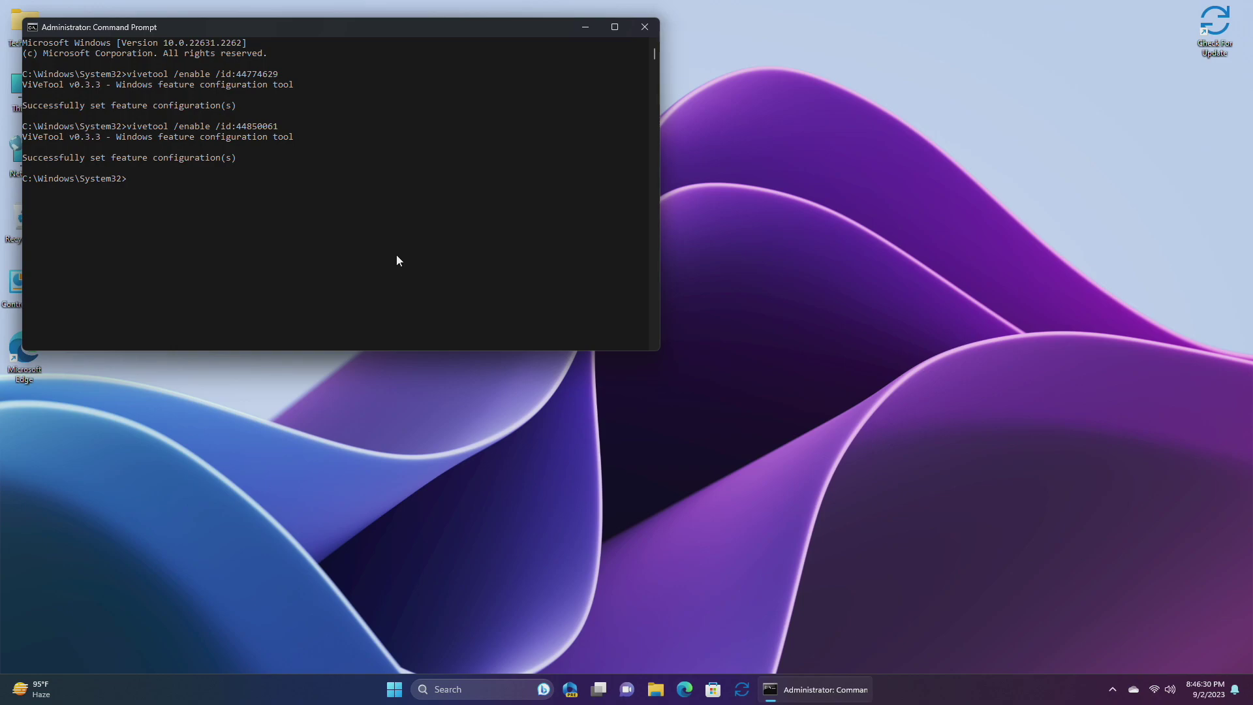
type("vivetool /enable /id:44776738")
key("Return")
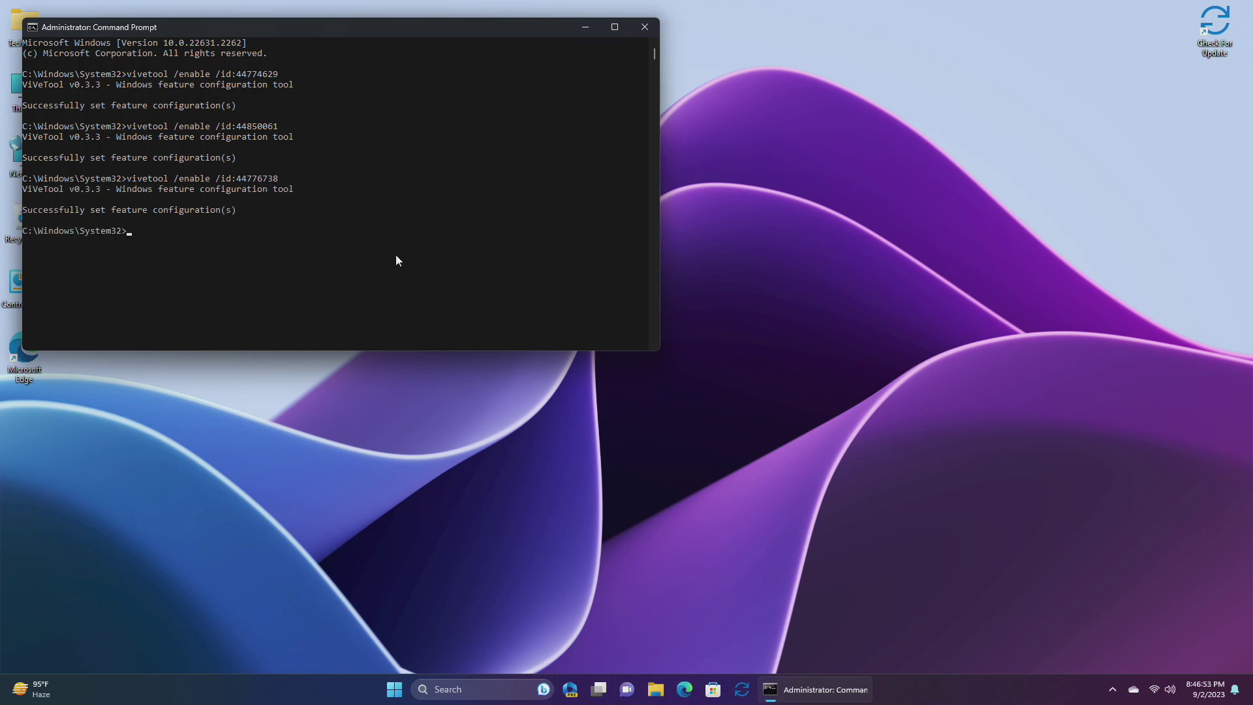
type("vivetool /enable /id:42105254")
key("Return")
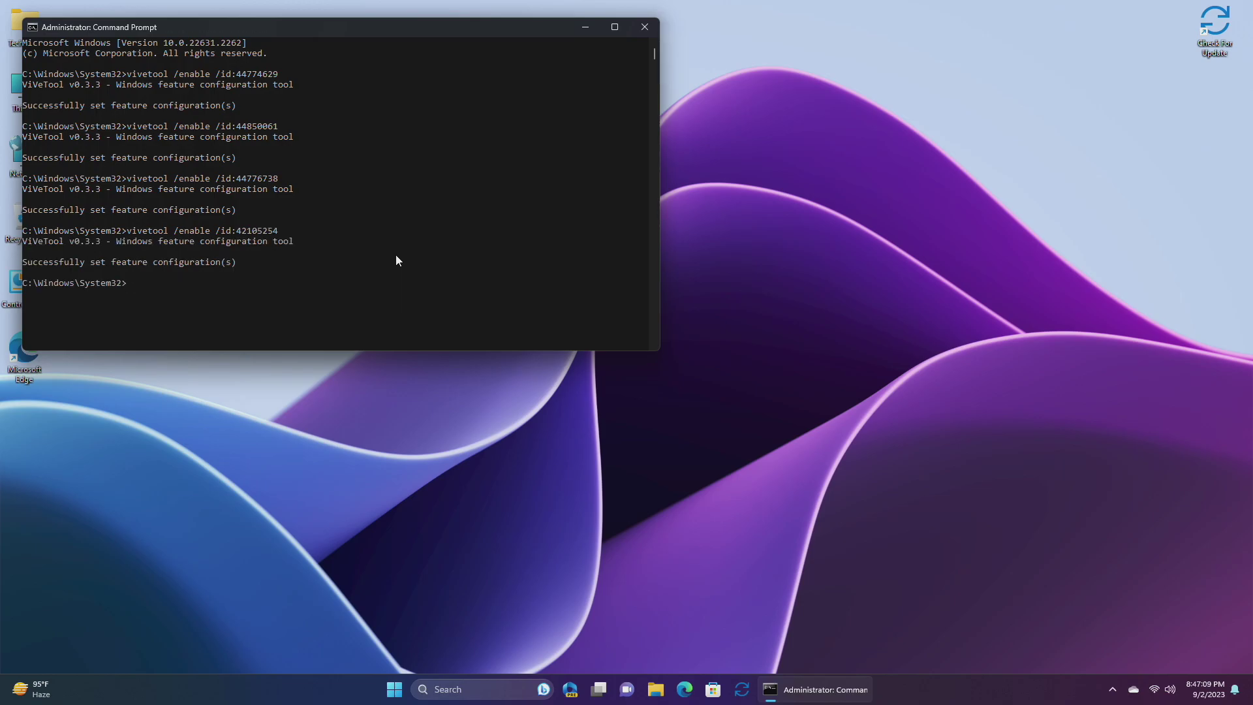
type("vivetool /enable /id:4165536")
key("Return")
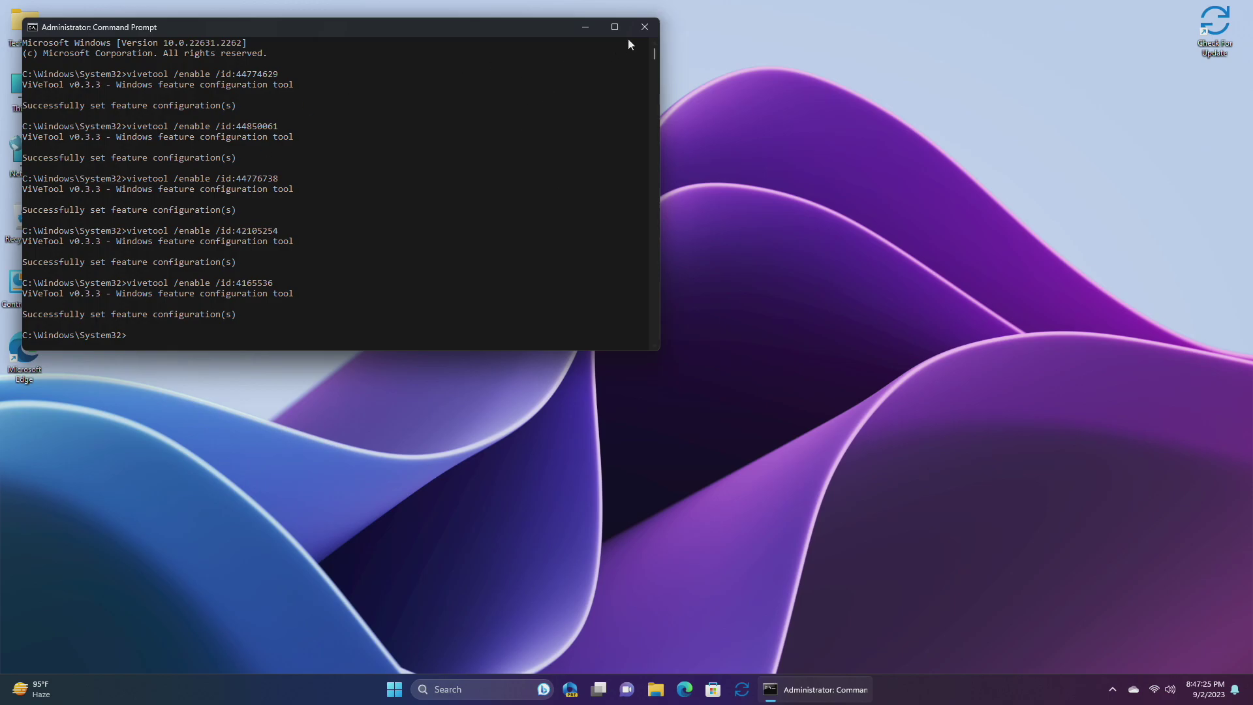
Close Command Prompt and restart Windows from the Start menu power options.
left_click(645, 27)
key("super")
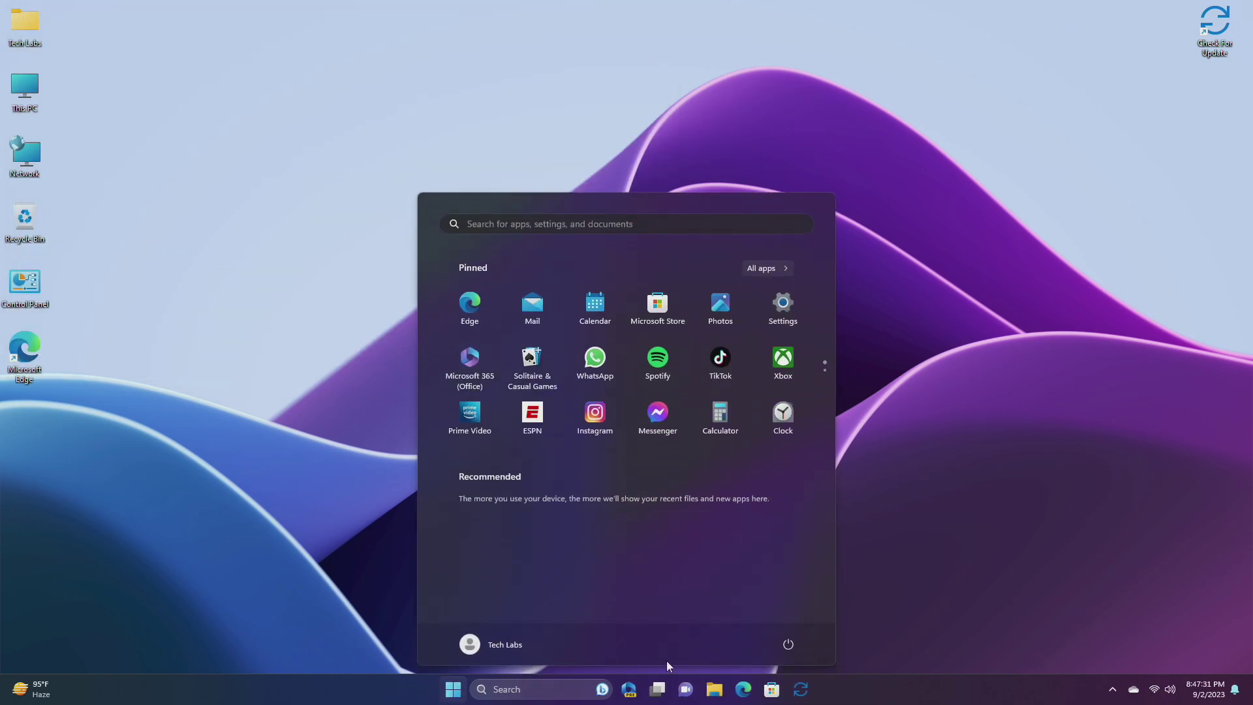
left_click(786, 644)
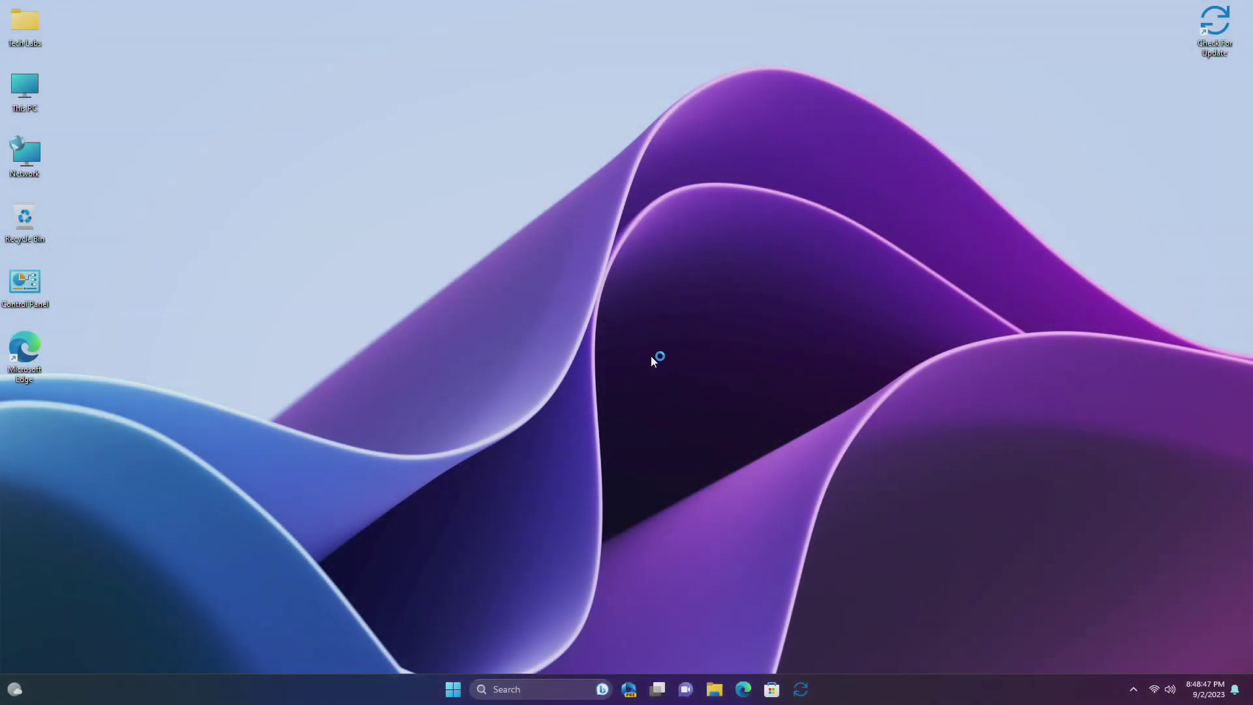
Refresh the desktop, then open the Copilot preview pane from the taskbar.
right_click(645, 354)
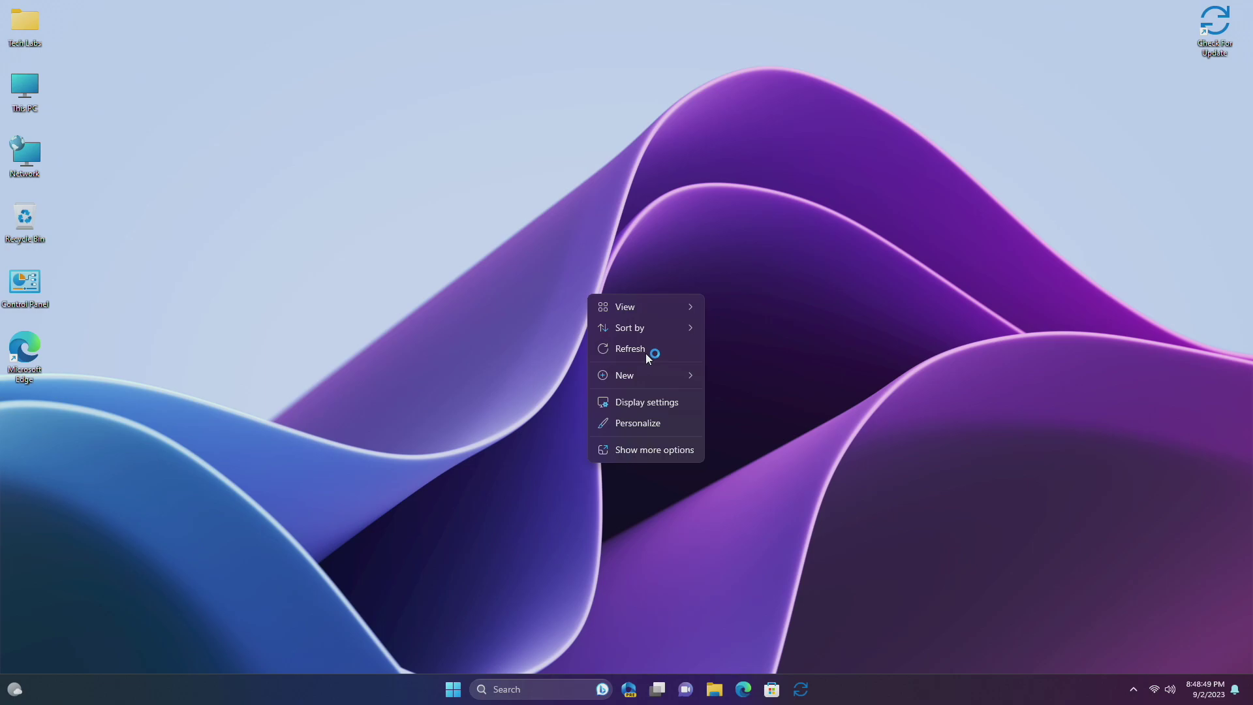
left_click(645, 350)
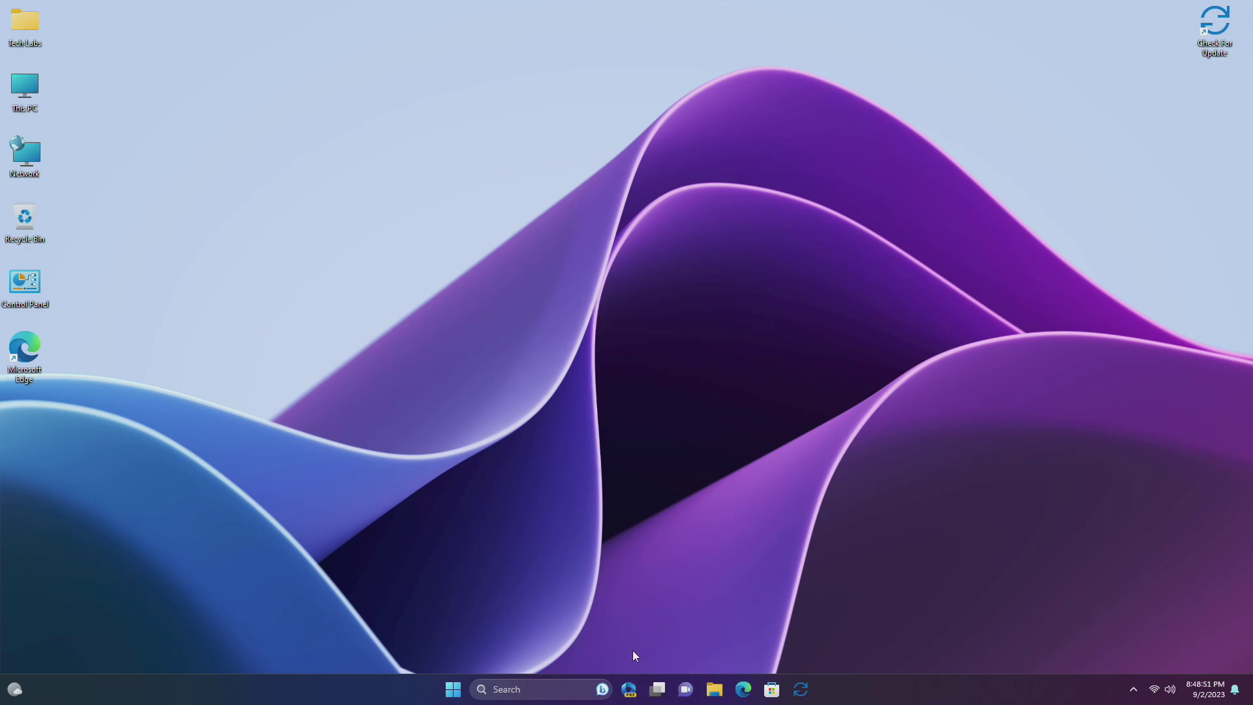
left_click(628, 688)
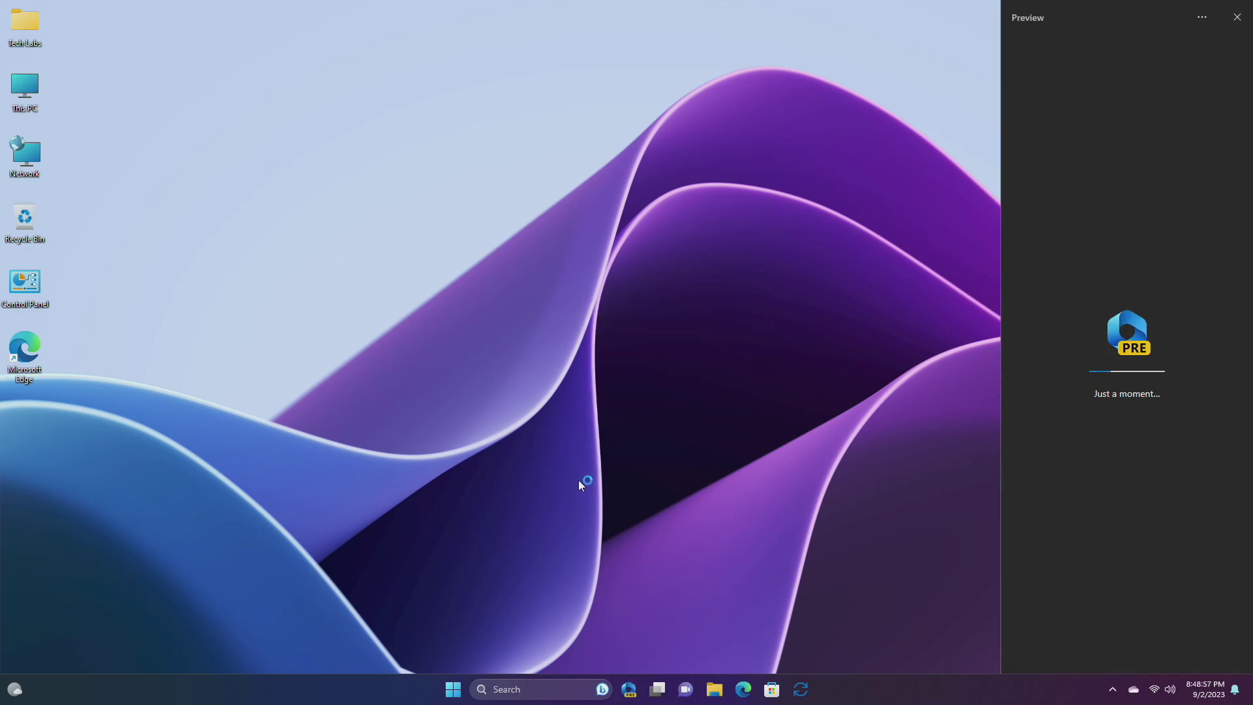